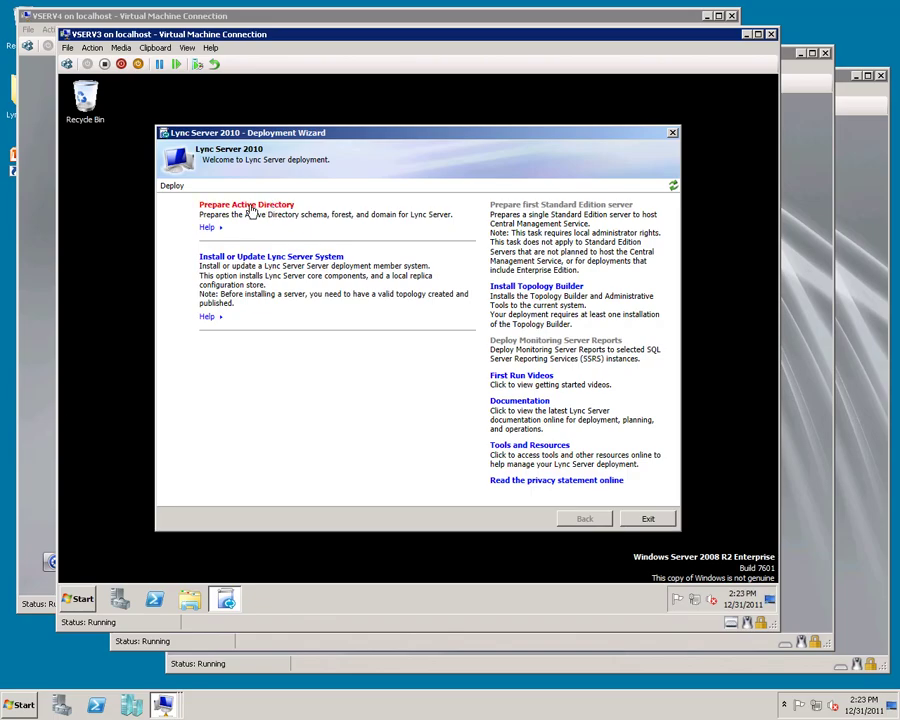
Run Step 1 Prepare Schema to extend the Active Directory schema for Lync
left_click(250, 212)
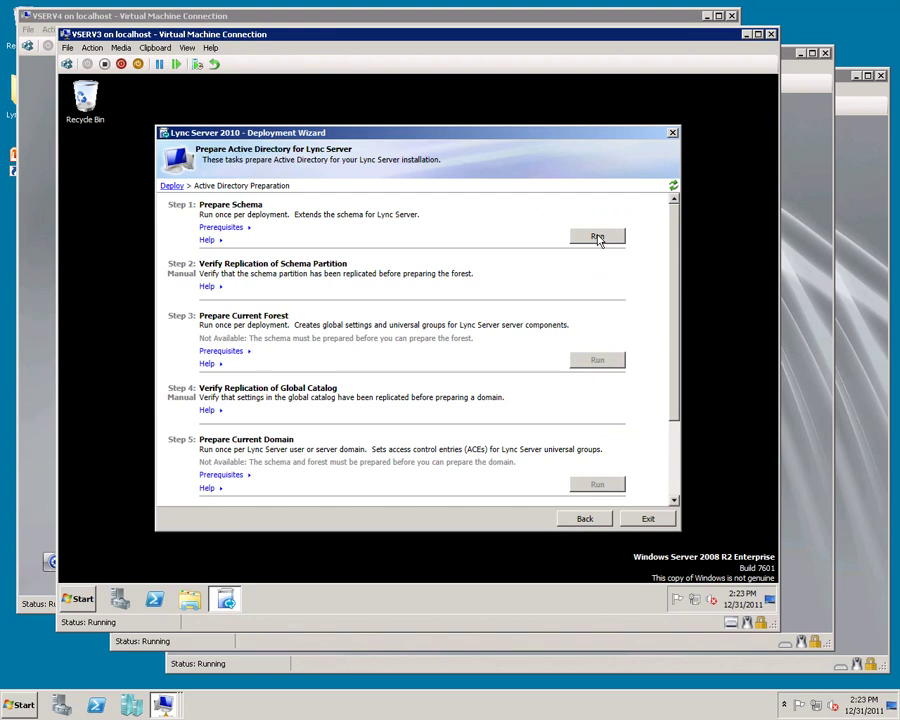
left_click(597, 237)
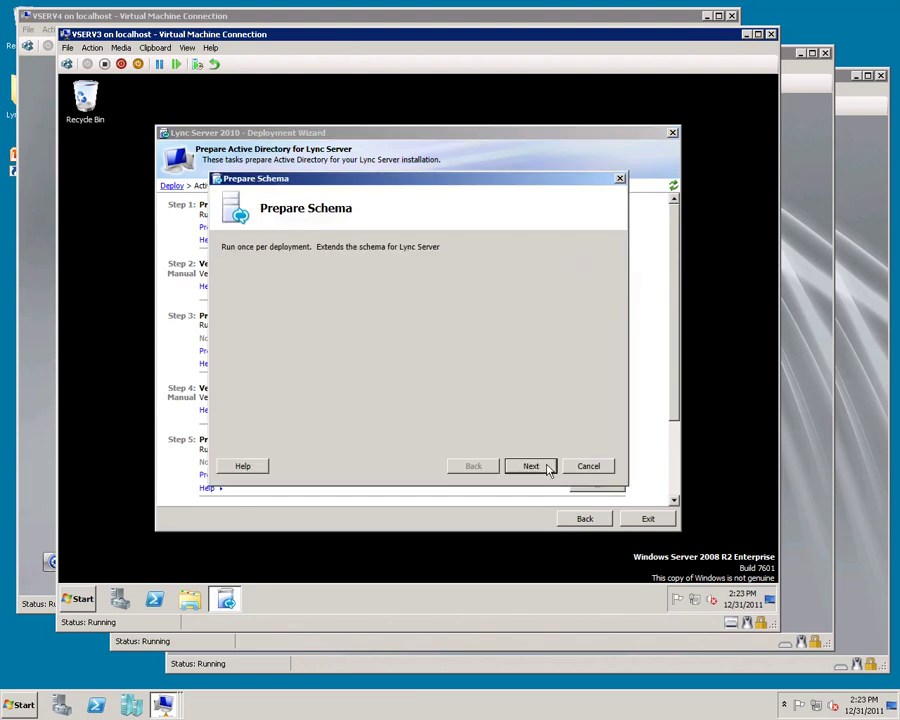
left_click(533, 467)
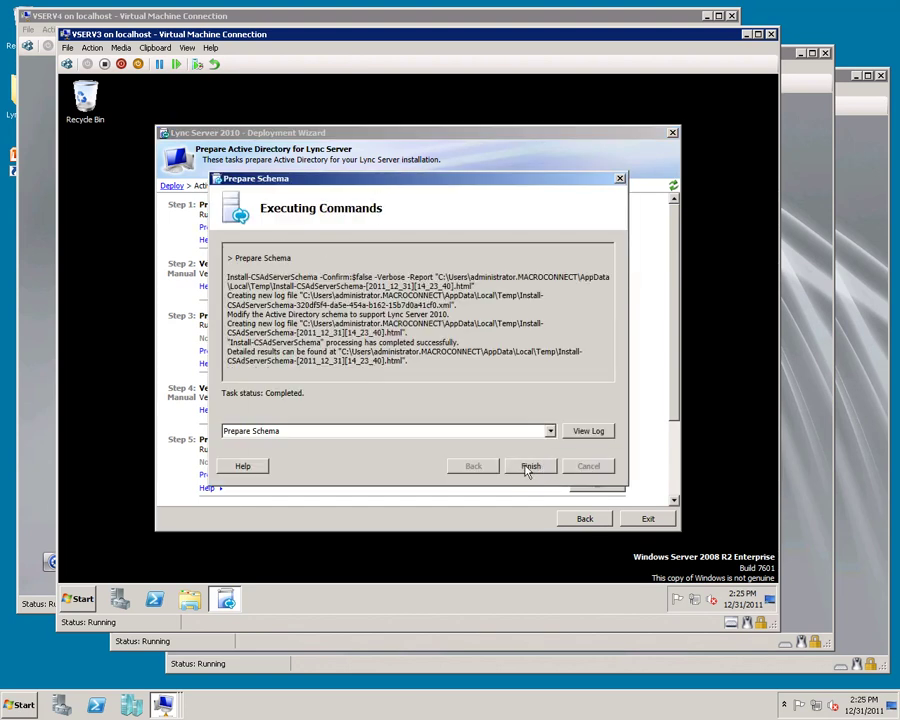
left_click(530, 467)
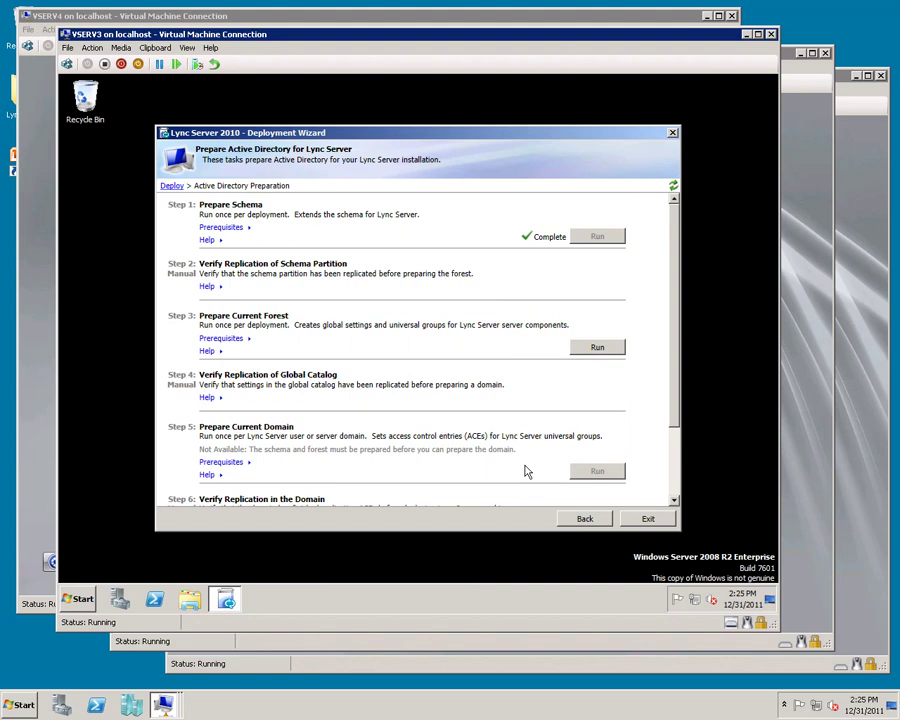
Run Step 3 Prepare Current Forest, keeping universal groups in the local domain
left_click(603, 350)
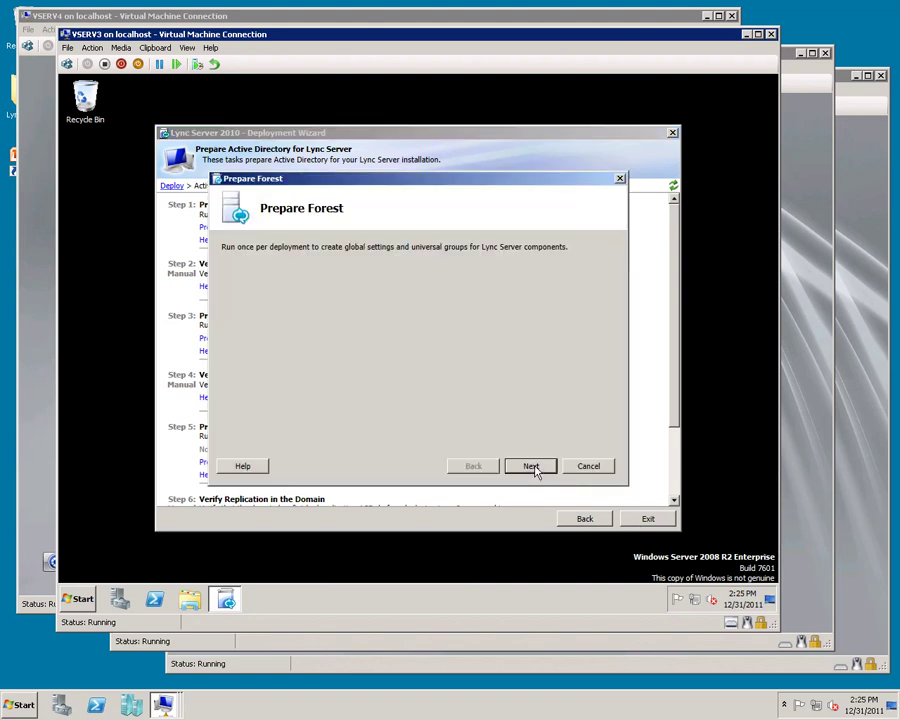
left_click(533, 468)
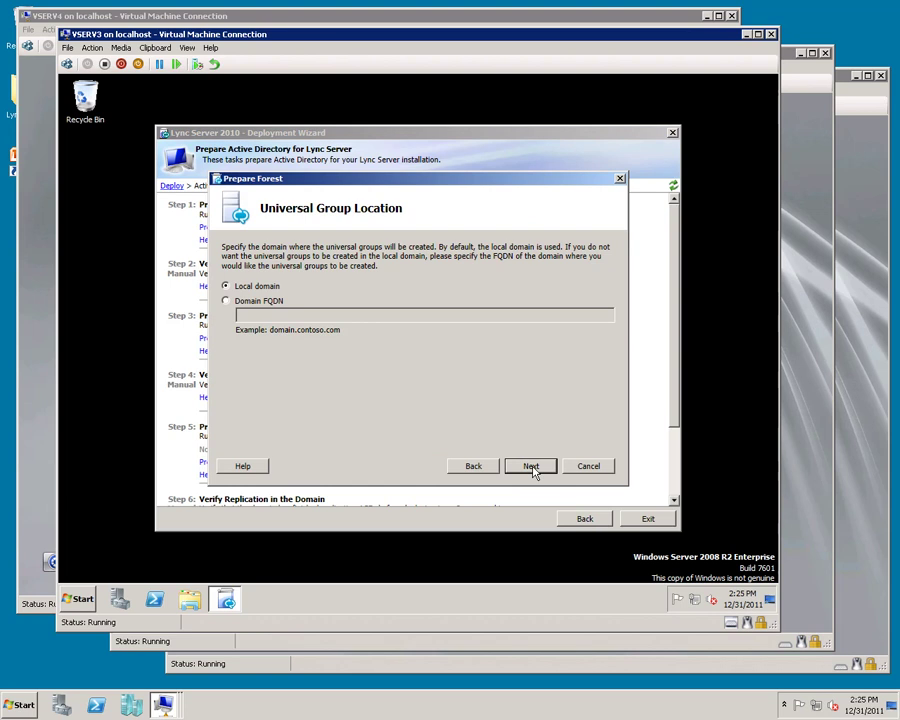
left_click(531, 467)
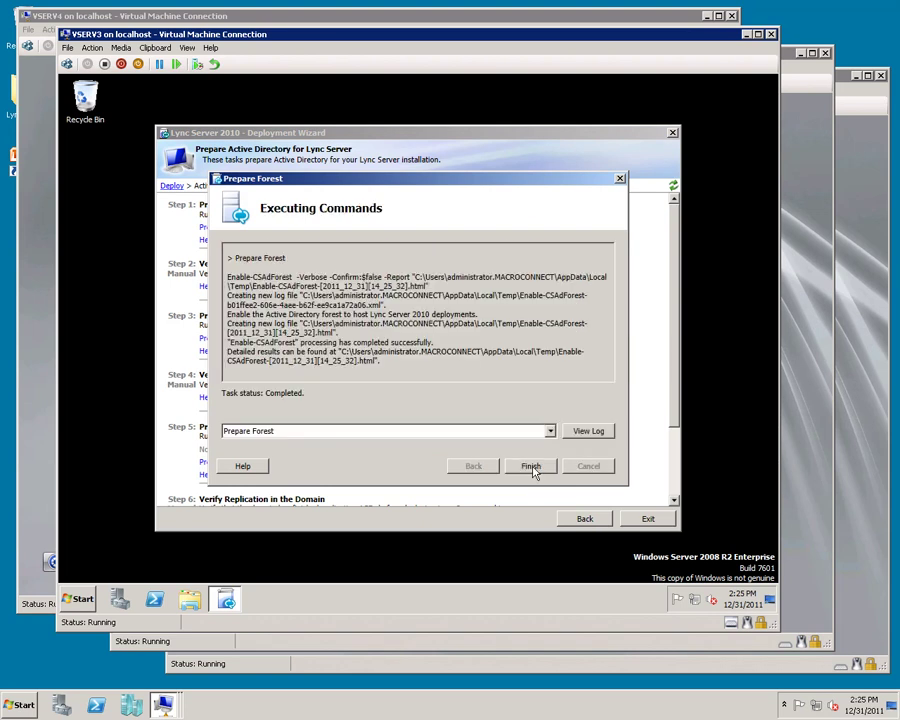
left_click(532, 468)
scroll(598, 385, "down", 2)
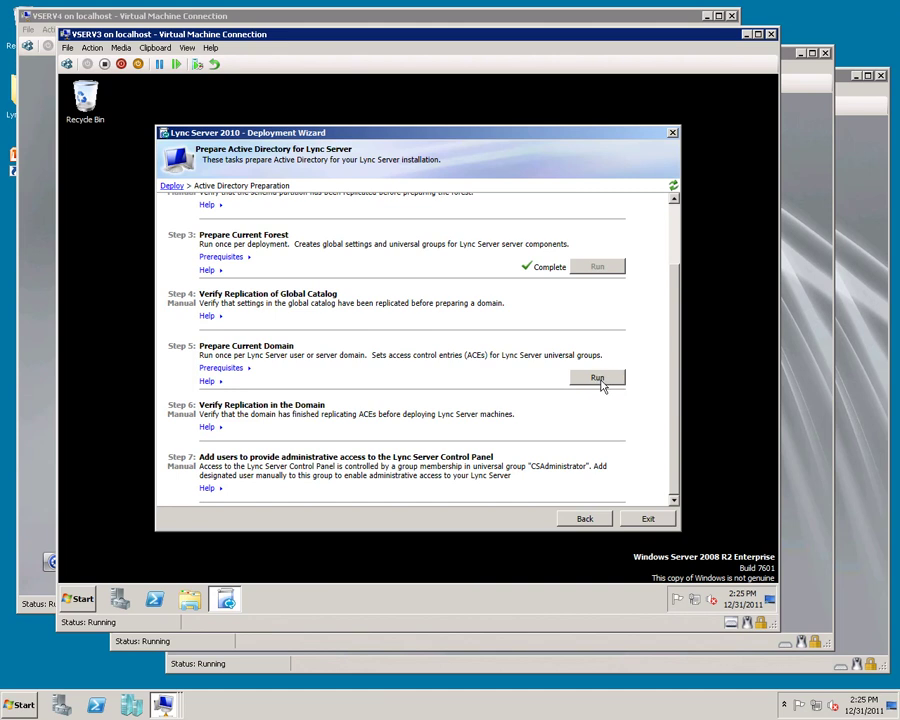
Run Step 5 Prepare Current Domain through to completion
left_click(598, 379)
left_click(532, 467)
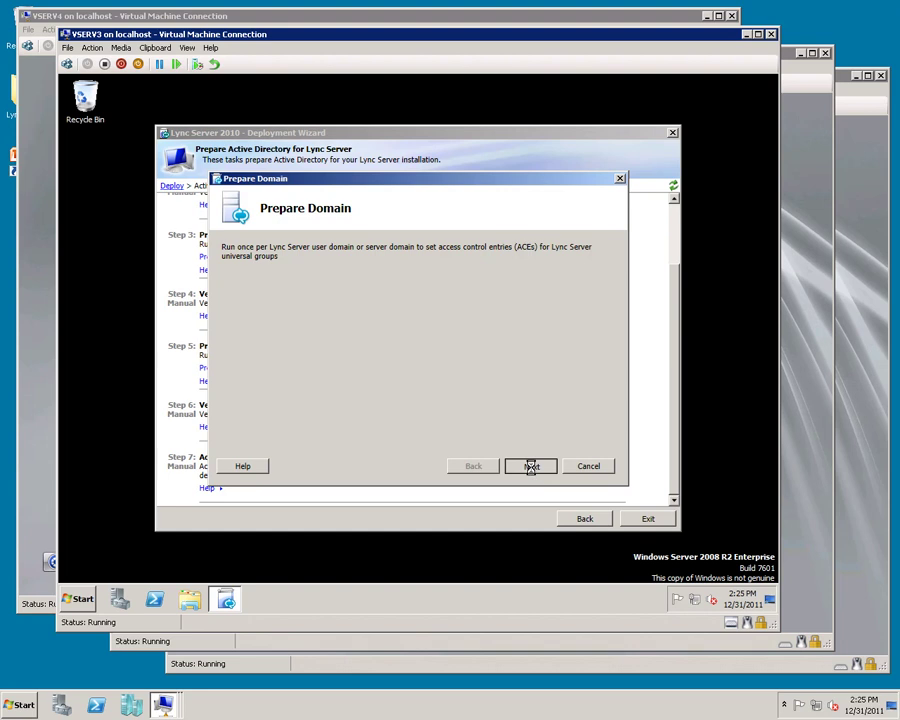
left_click(531, 468)
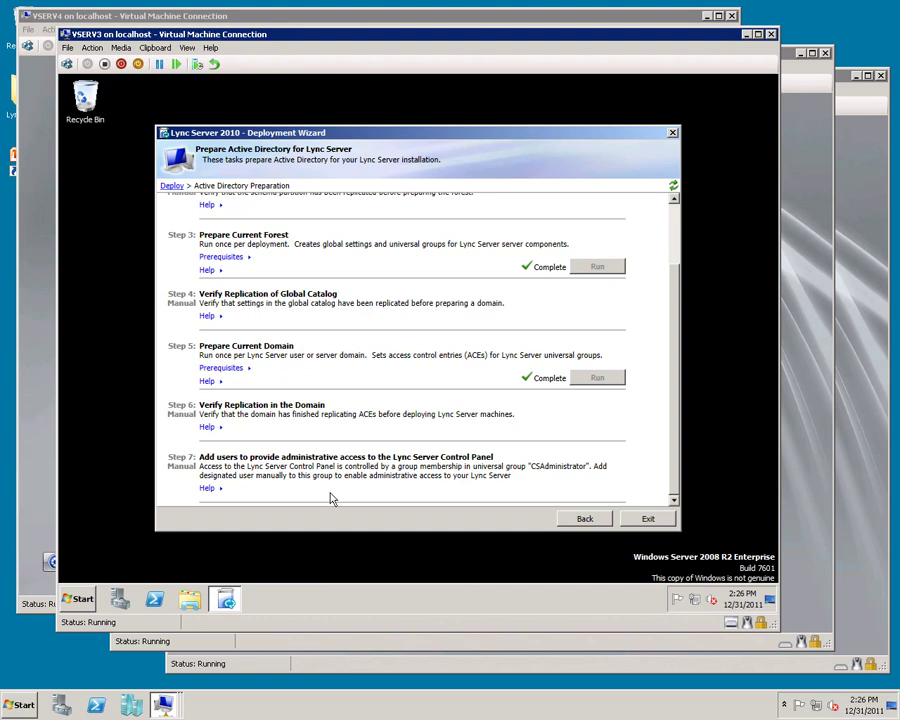
Launch dsa.msc and show the Administrator account's Member Of groups
left_click(74, 598)
type("dsa.msc")
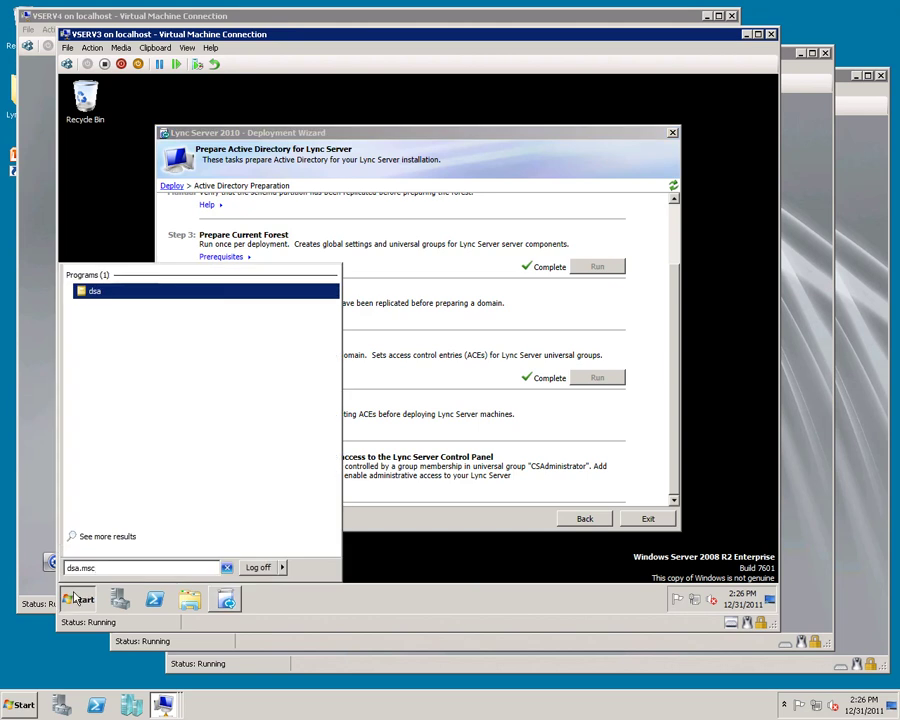
left_click(97, 300)
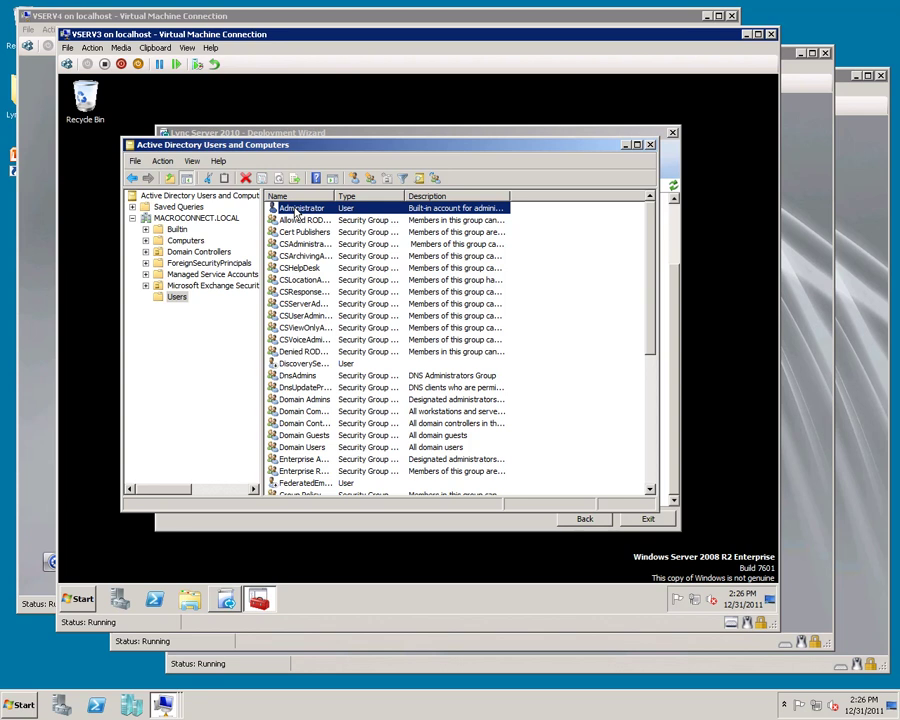
double_click(296, 210)
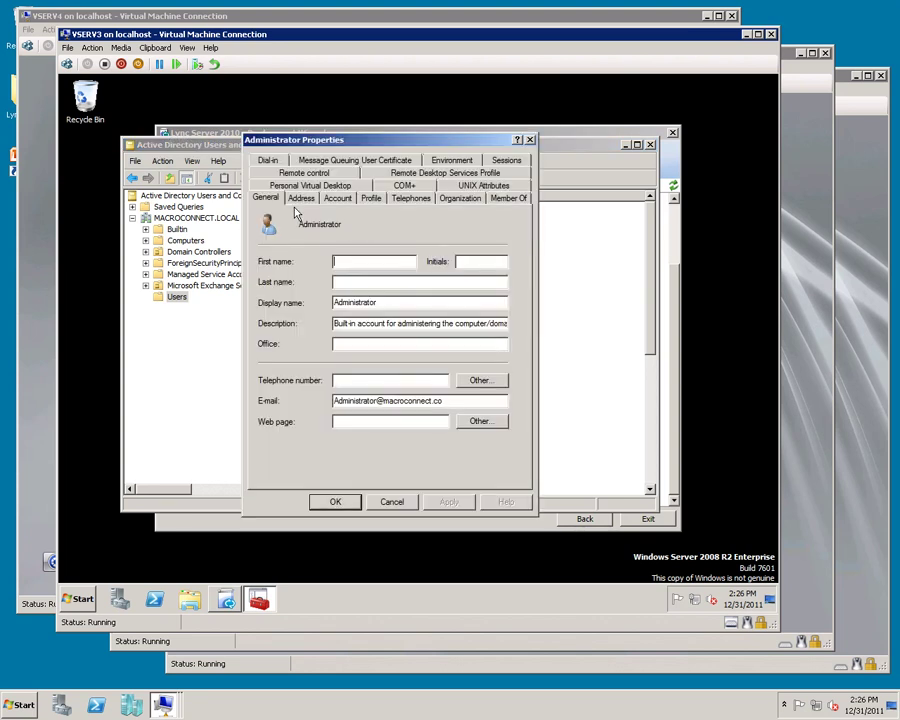
left_click(506, 199)
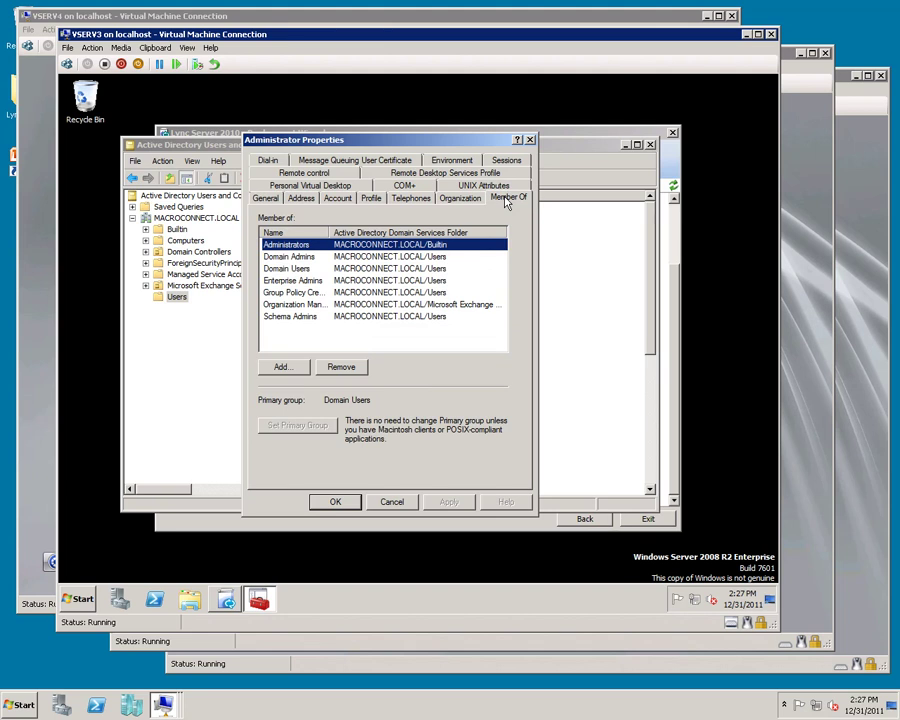
Add Administrator to CSAdministrator and RTCUniversalServerAdmins and save the properties
left_click(281, 367)
type("CSAdministrator")
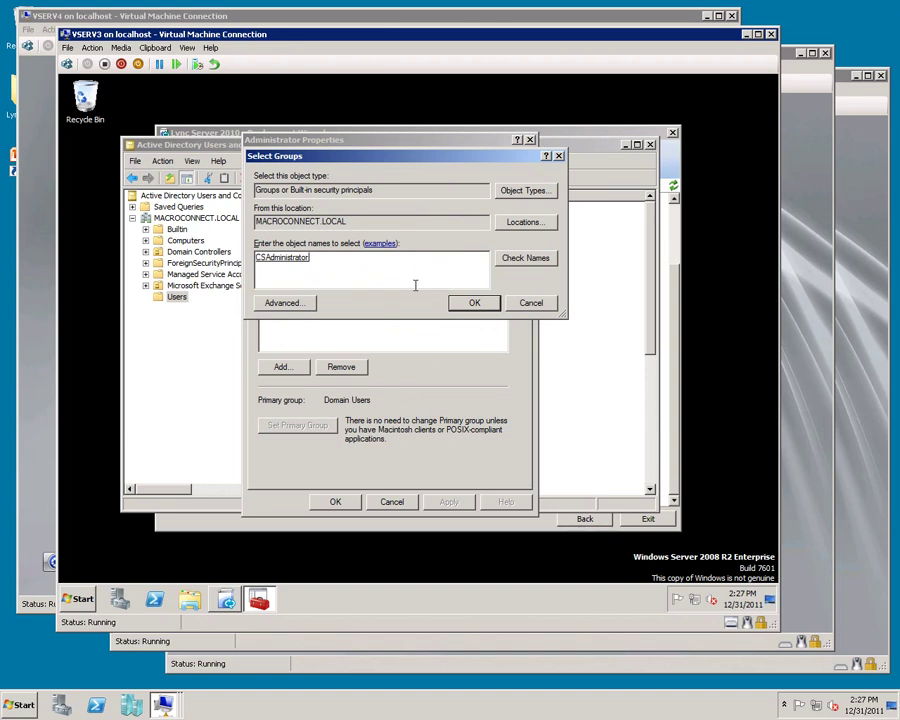
left_click(470, 302)
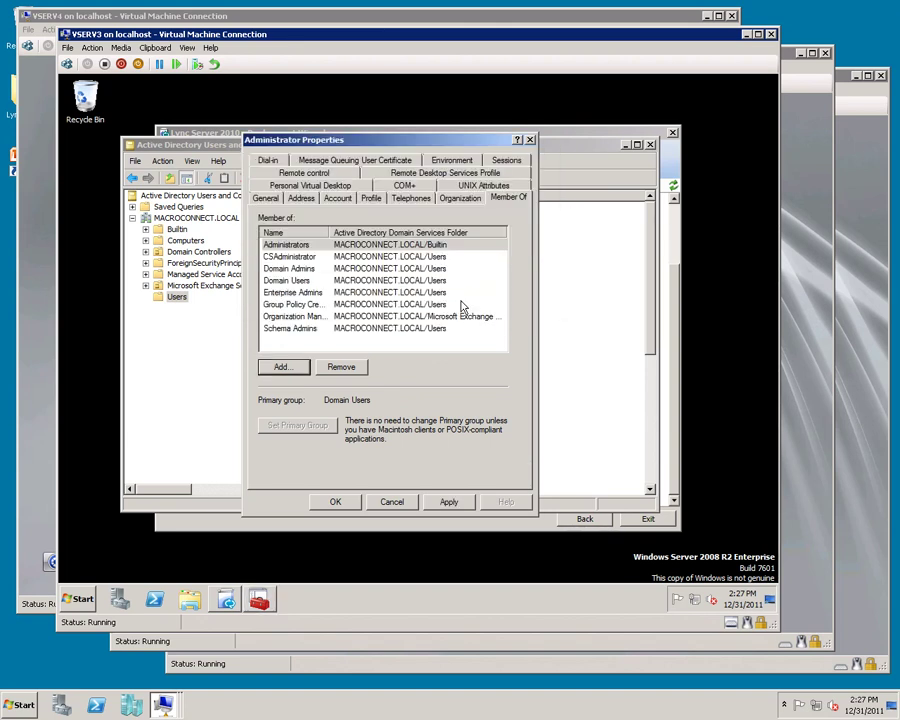
left_click(282, 367)
type("RTCUniversalServerAdmins")
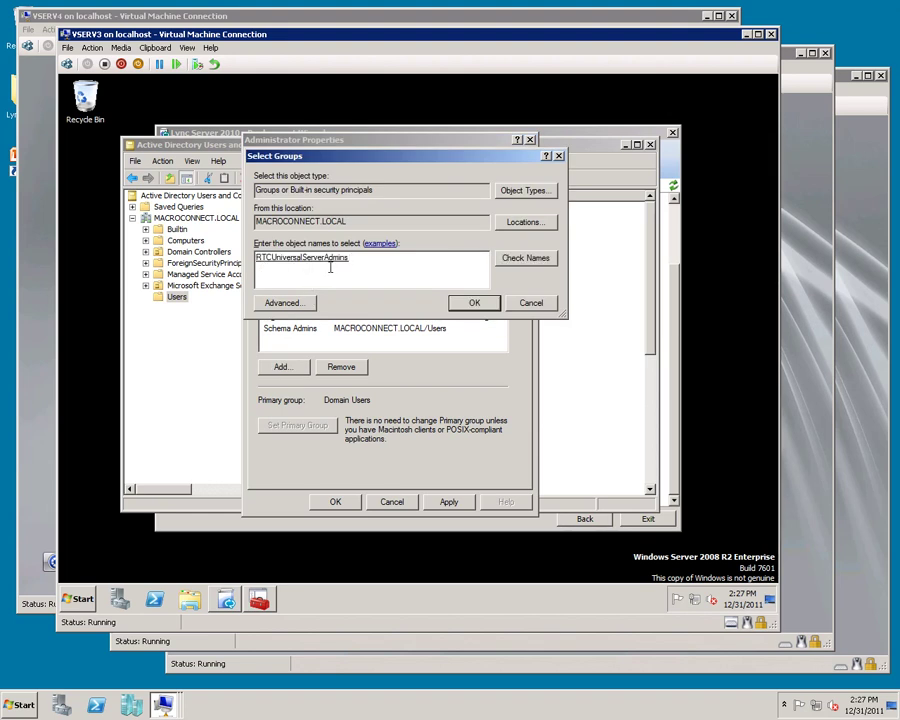
left_click(475, 303)
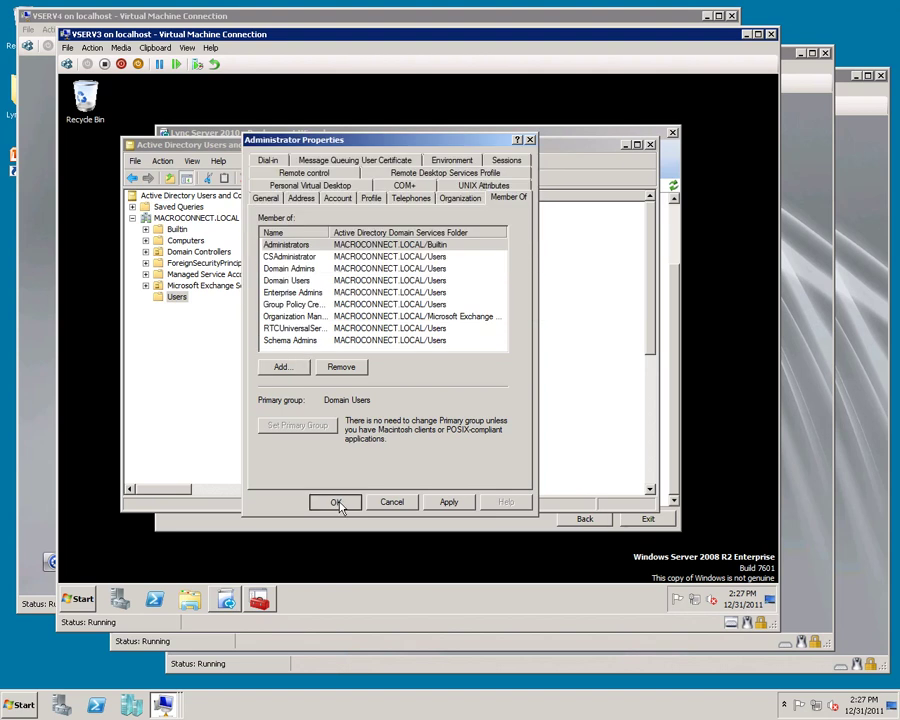
left_click(338, 502)
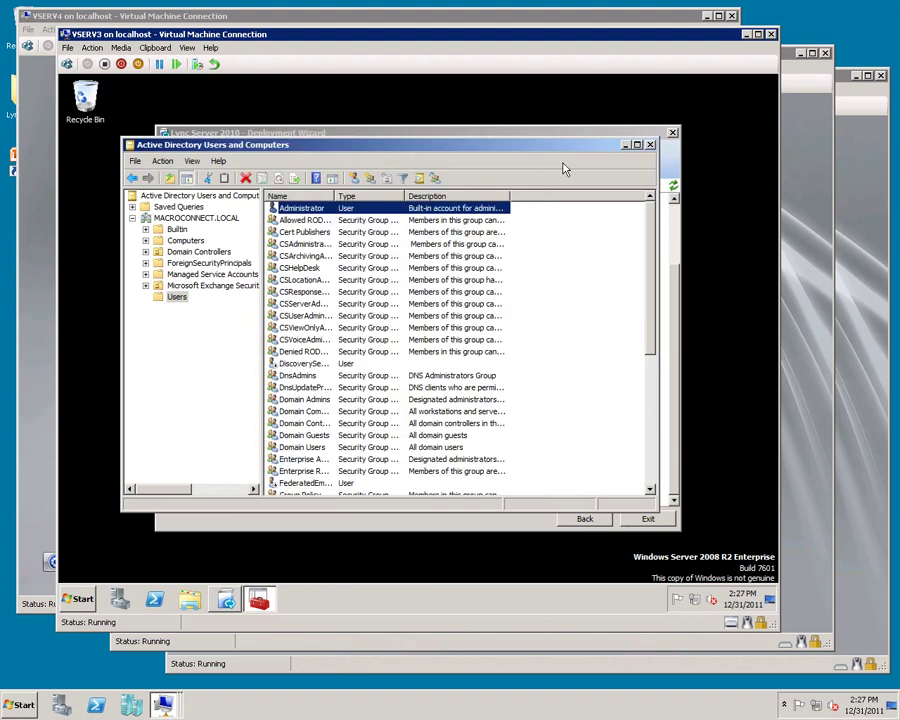
Close ADUC and launch Prepare first Standard Edition server from the main deployment page
left_click(650, 146)
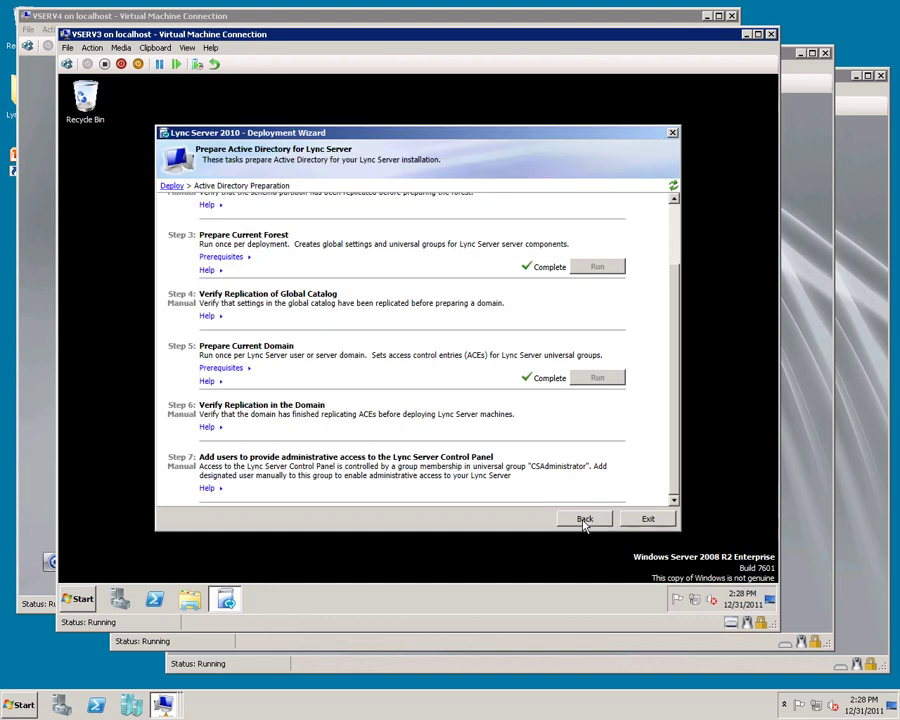
left_click(585, 519)
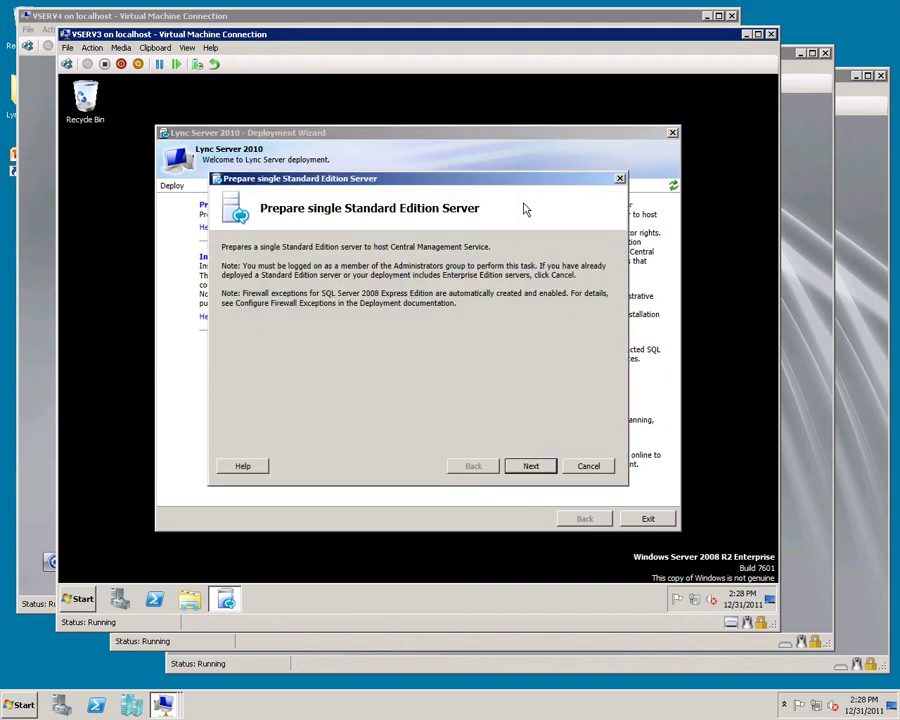
left_click(528, 464)
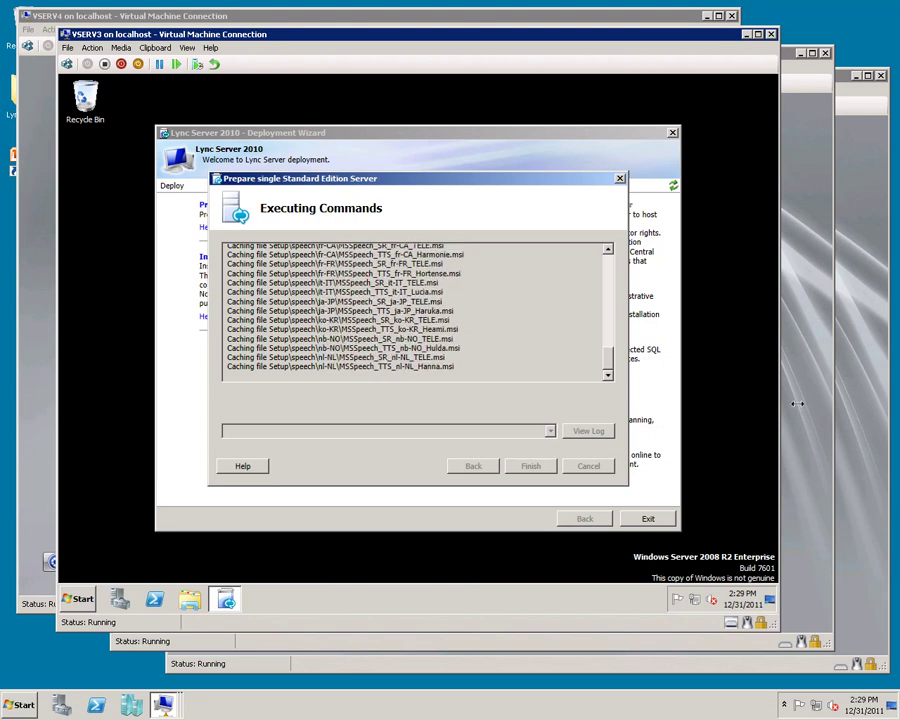
Create a new folder named LyncShare on the C: drive
left_click(78, 603)
type("c:\\")
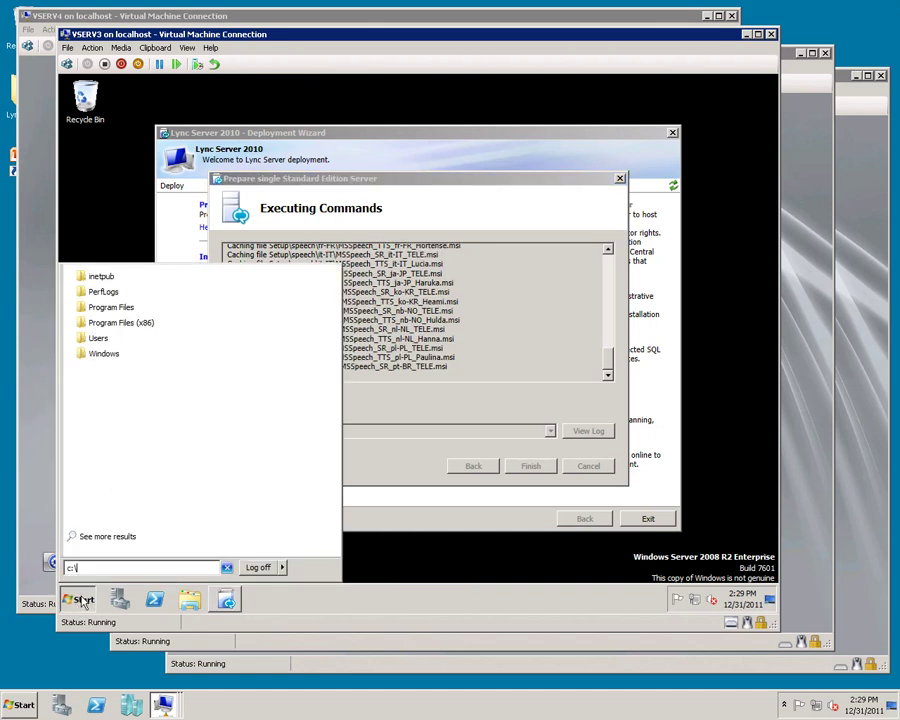
key("Return")
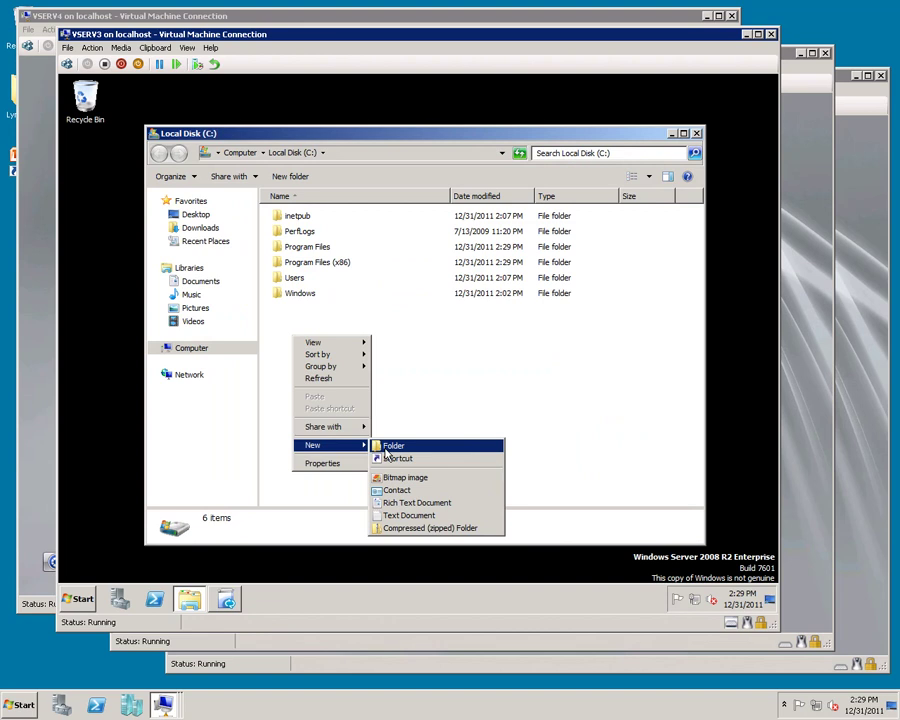
left_click(390, 446)
type("LyncShare")
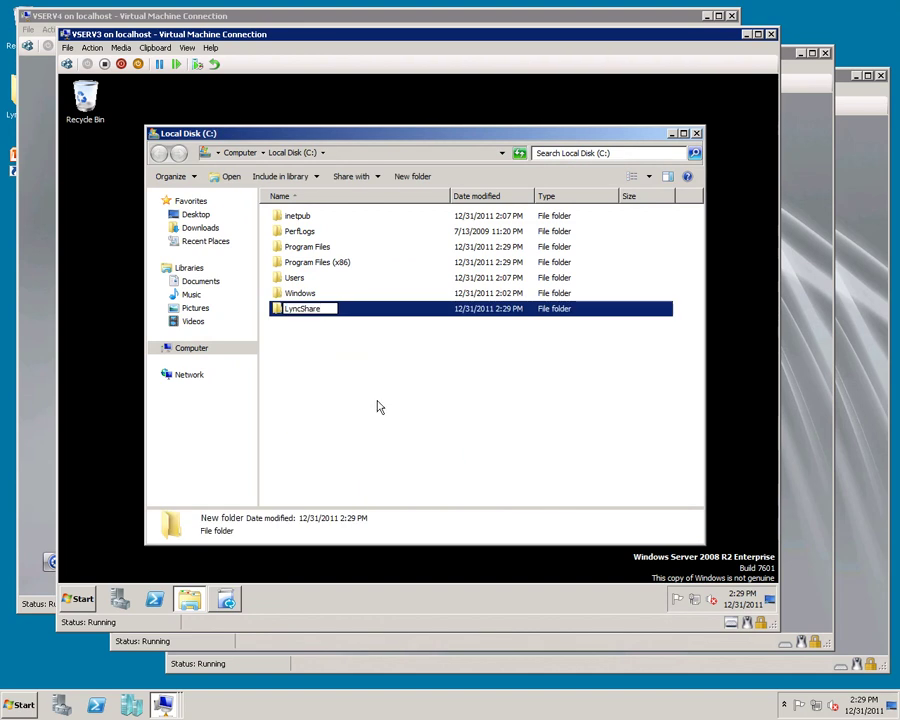
key("Return")
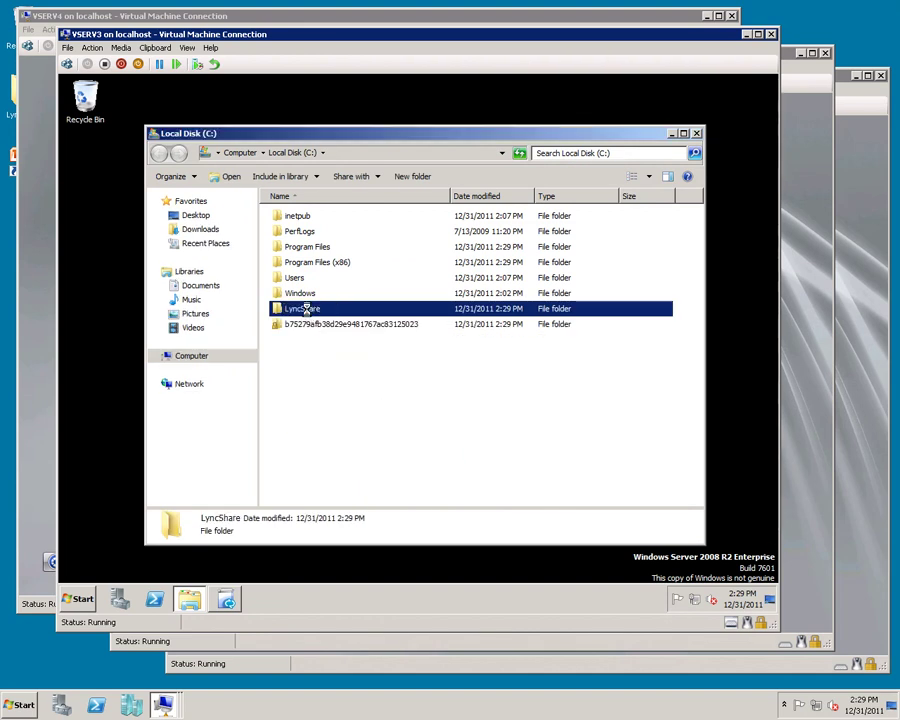
Share LyncShare via Advanced Sharing with Full Control for Everyone
right_click(309, 315)
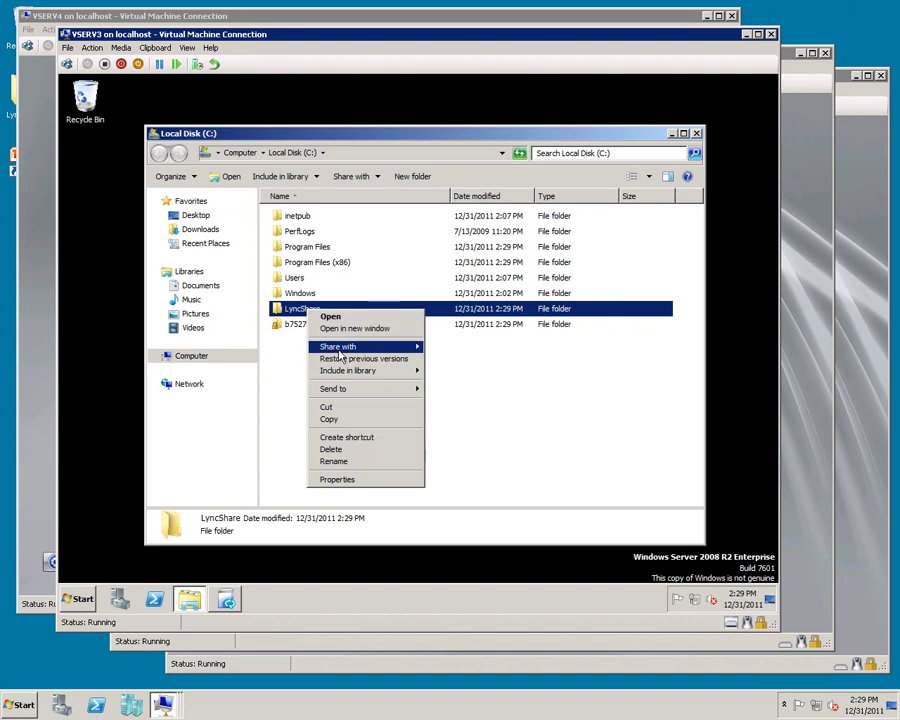
left_click(338, 480)
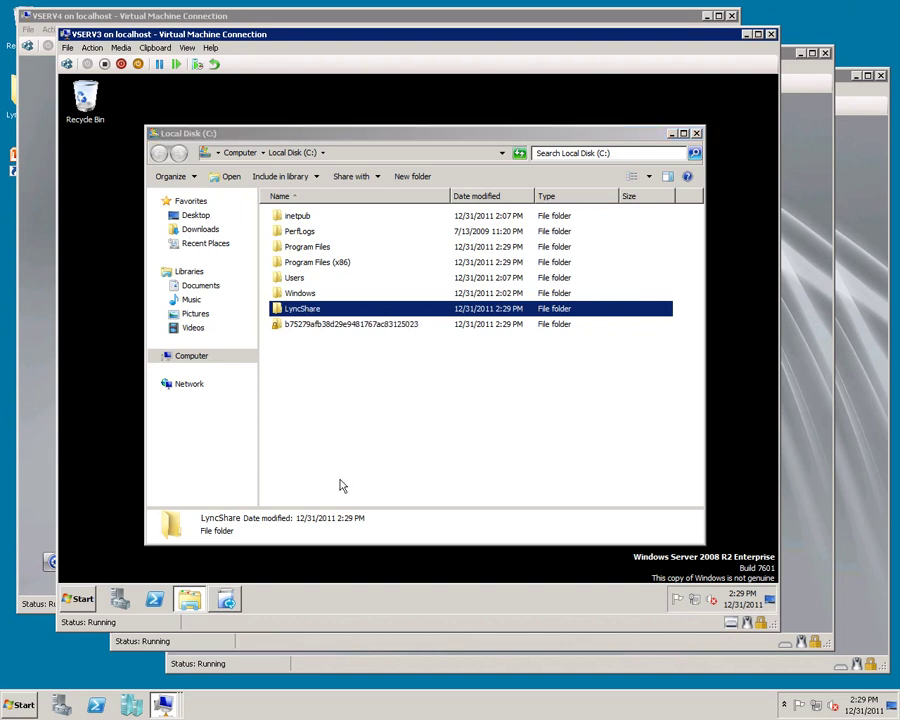
left_click(370, 279)
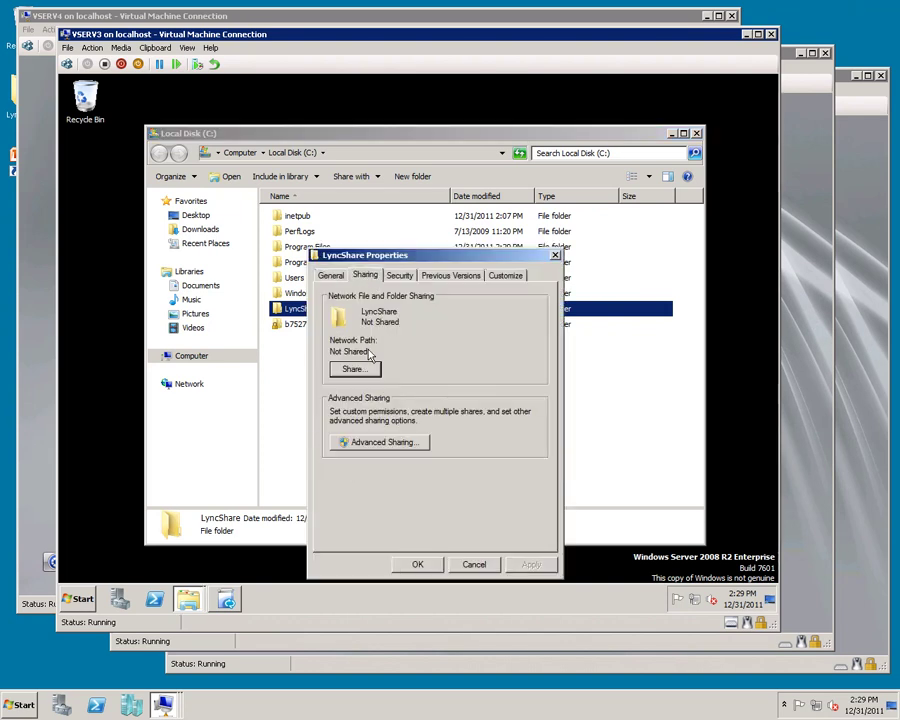
left_click(368, 447)
left_click(326, 294)
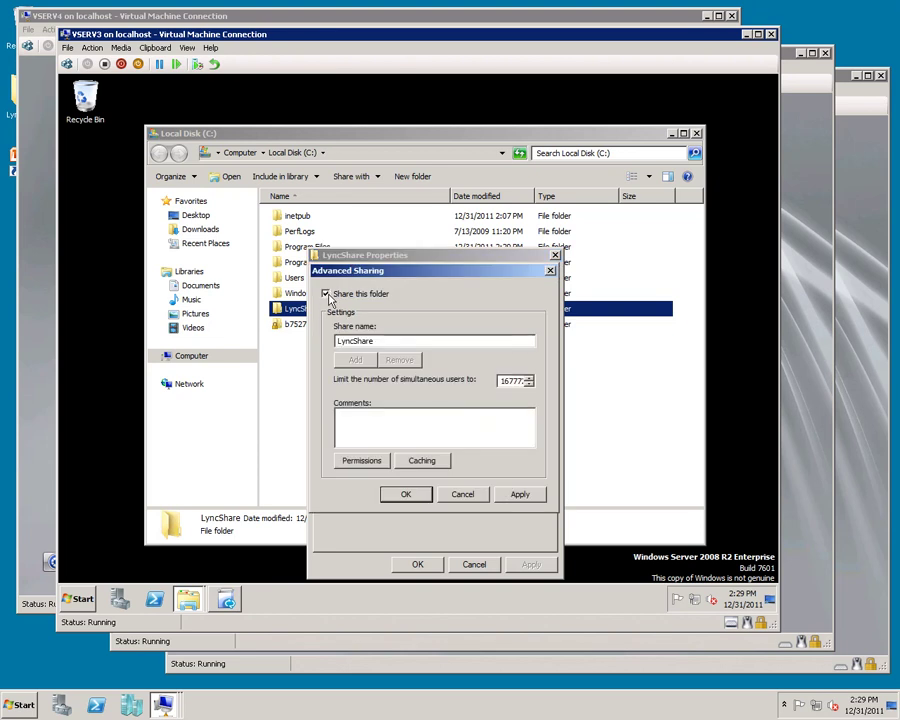
left_click(366, 466)
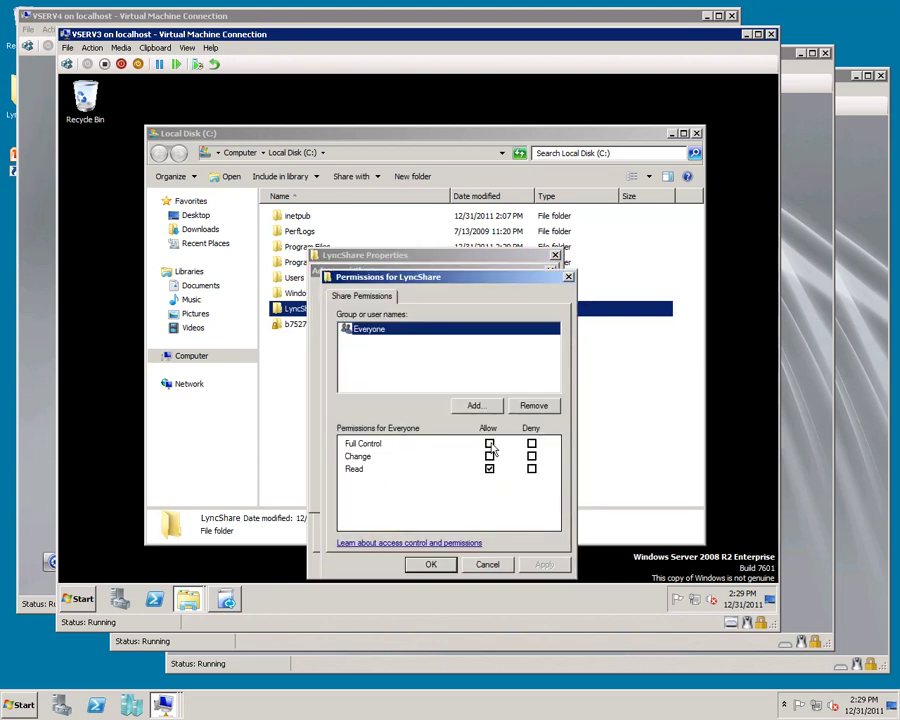
left_click(489, 444)
left_click(430, 564)
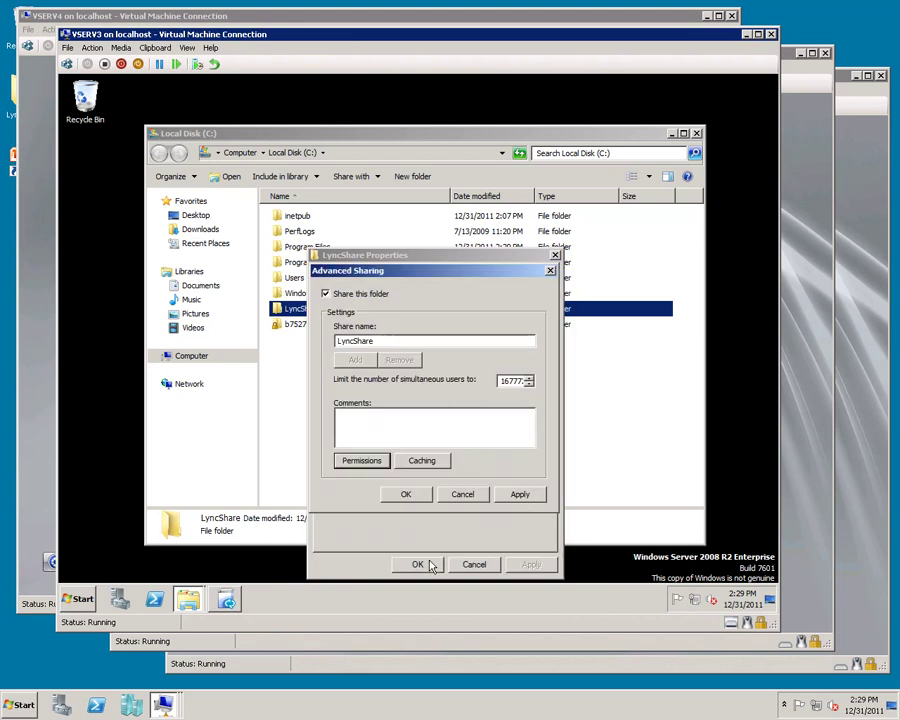
left_click(410, 495)
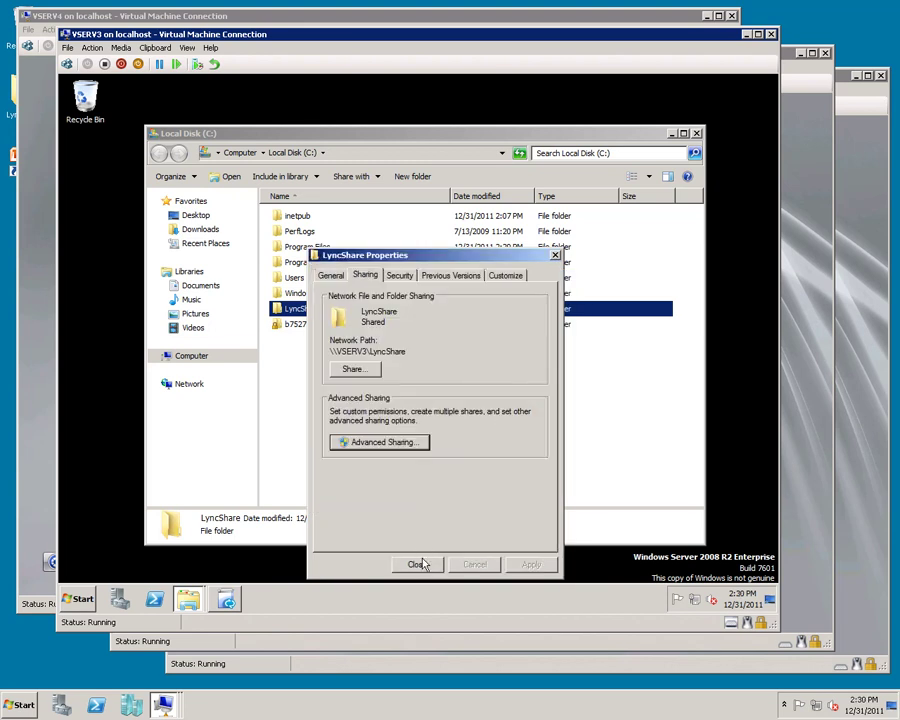
left_click(417, 566)
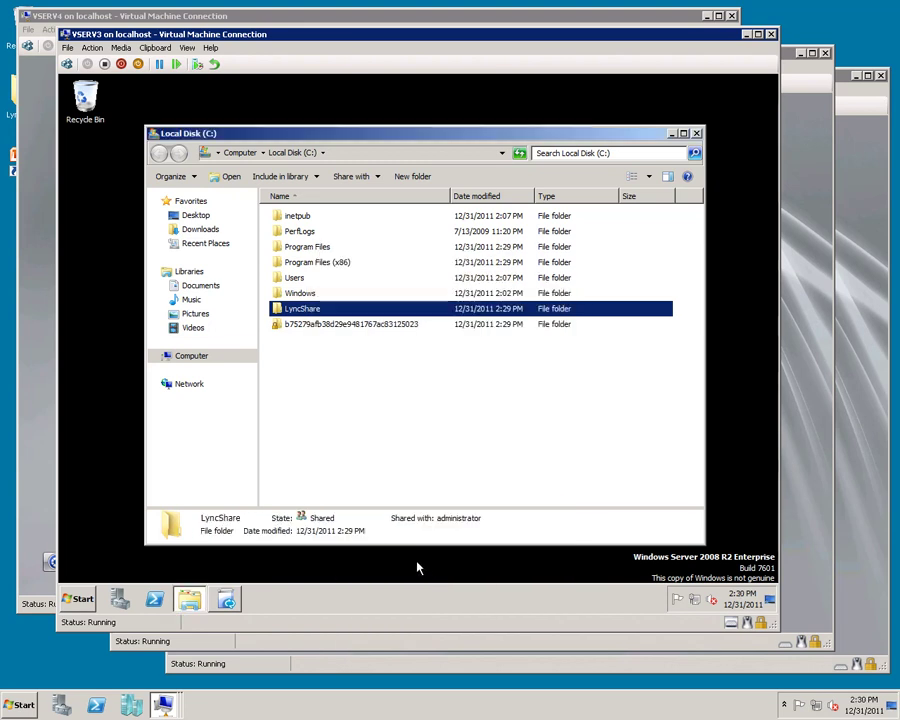
left_click(697, 134)
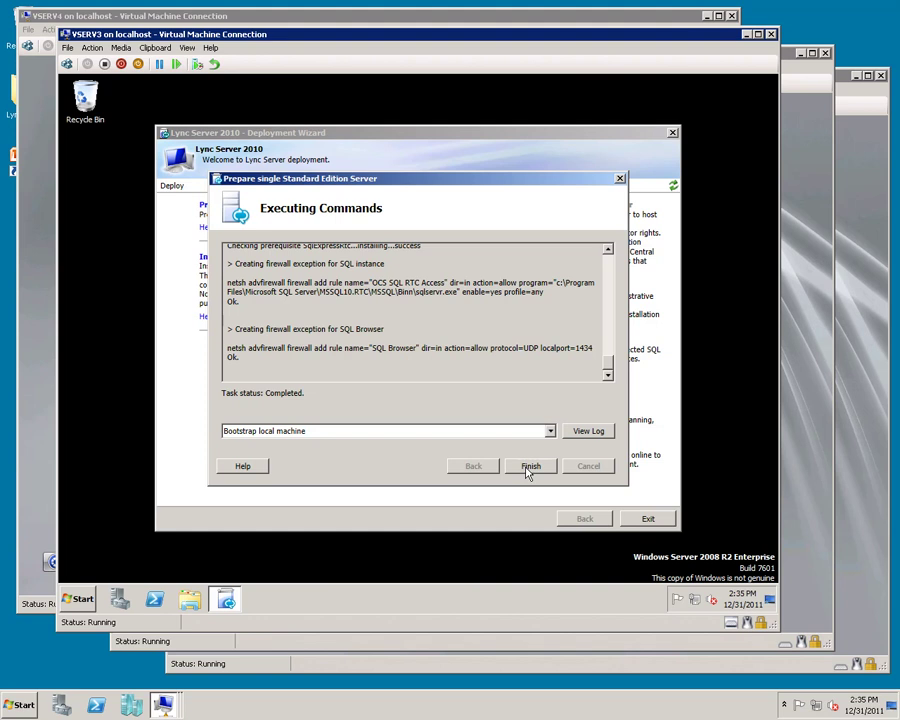
Finish the single Standard Edition Server preparation once its task shows Completed
left_click(530, 467)
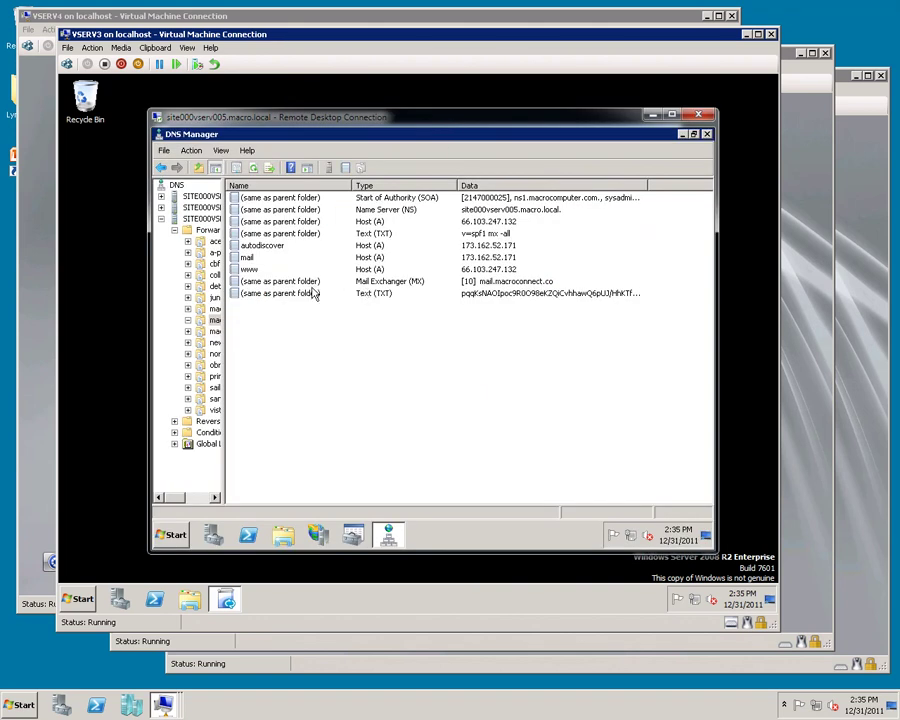
Add a lync host (A) record pointing to 173.162.52.172
right_click(281, 343)
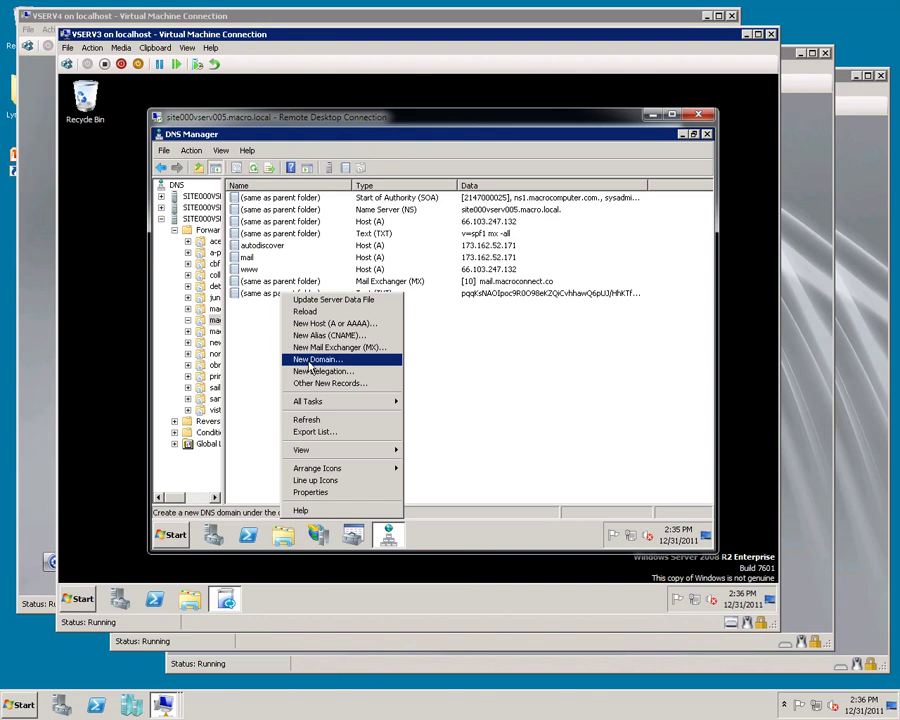
left_click(305, 320)
type("lync")
key("Tab")
type("173.162.52.172")
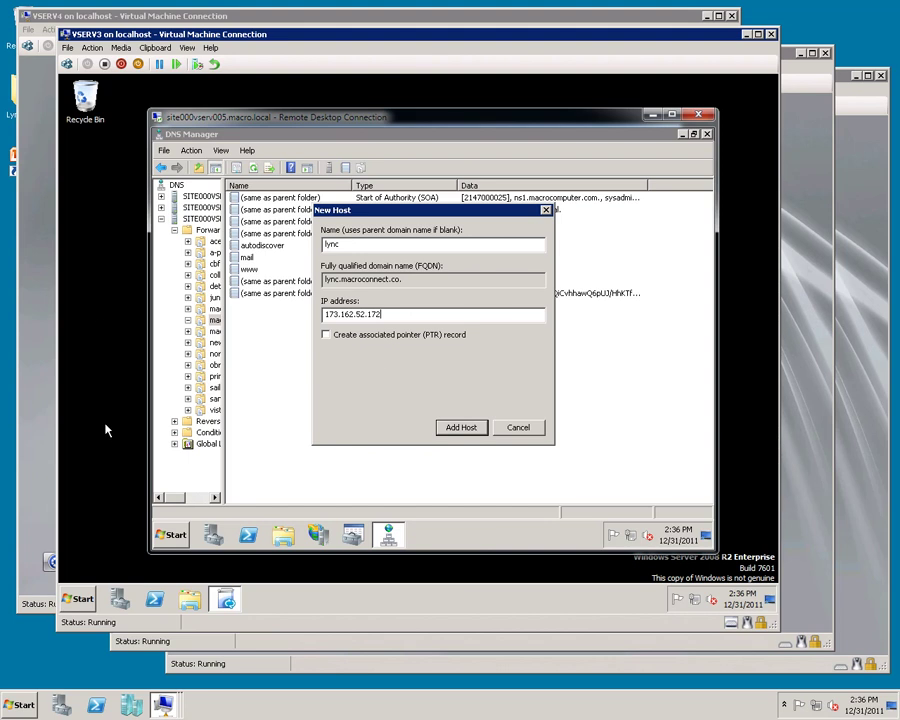
left_click(448, 430)
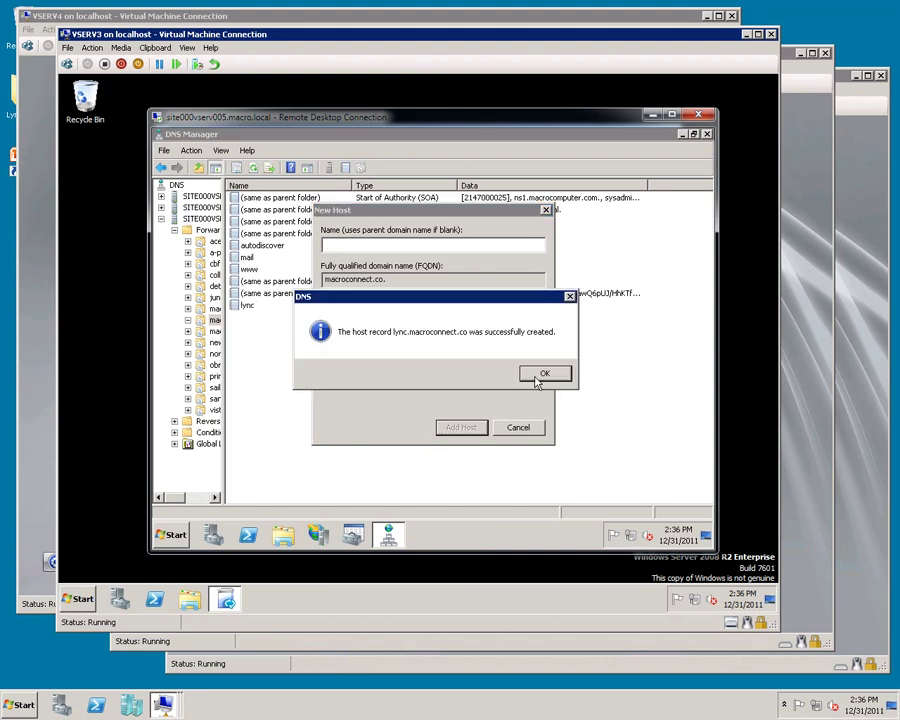
left_click(539, 376)
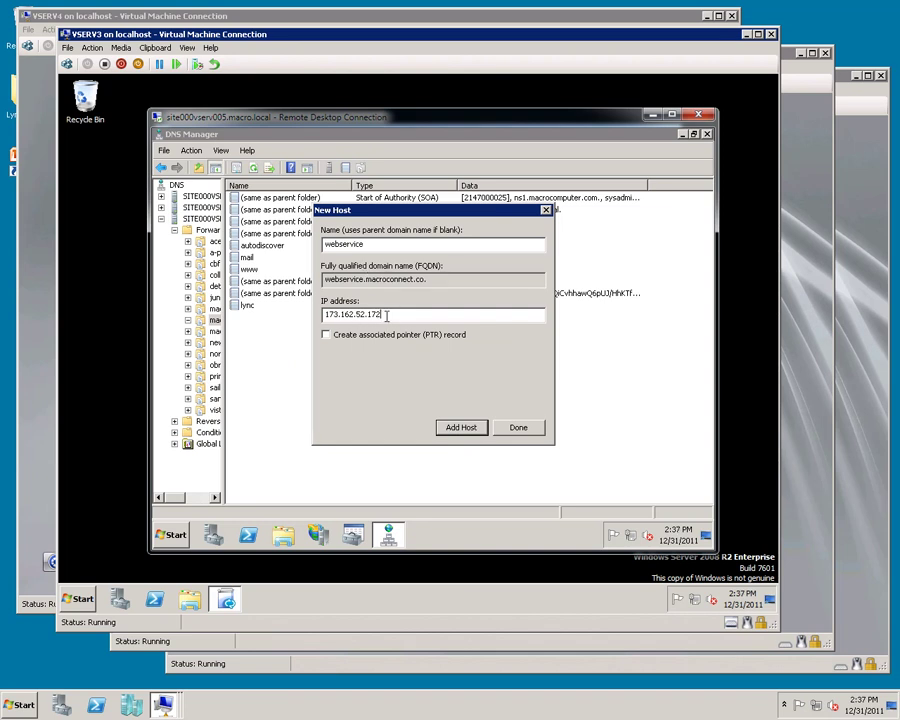
Add webservice at 173.162.52.172 and access at 172.162.52.173 host records
left_click(463, 428)
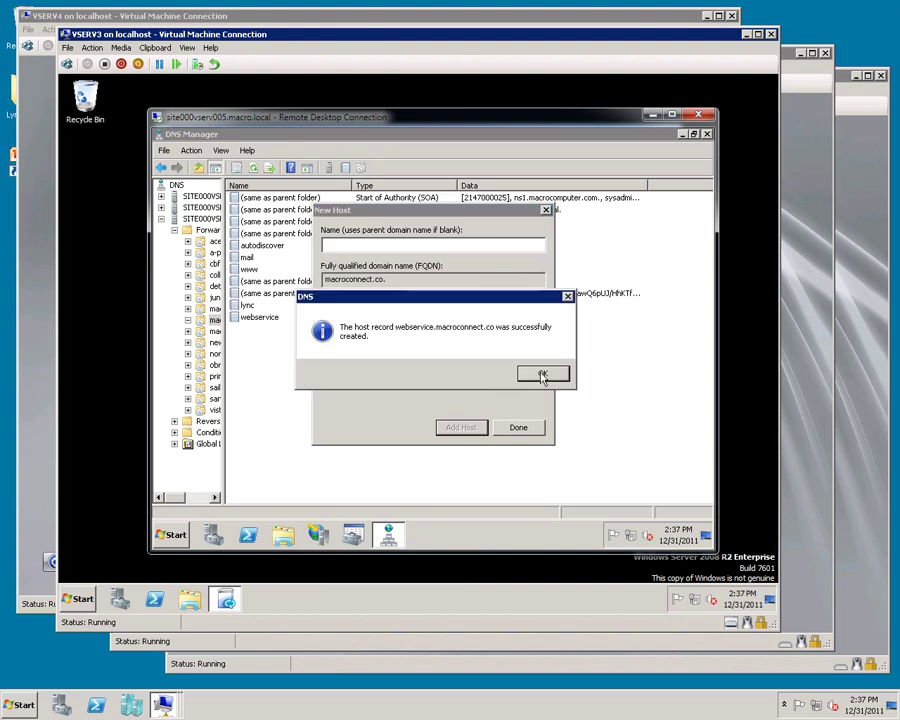
left_click(543, 374)
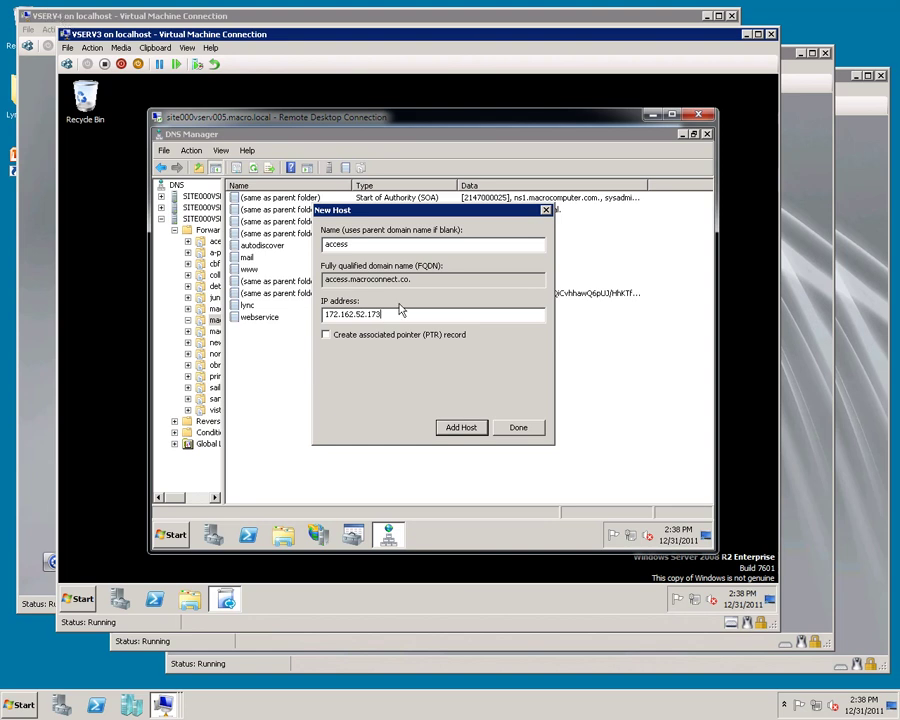
left_click(462, 430)
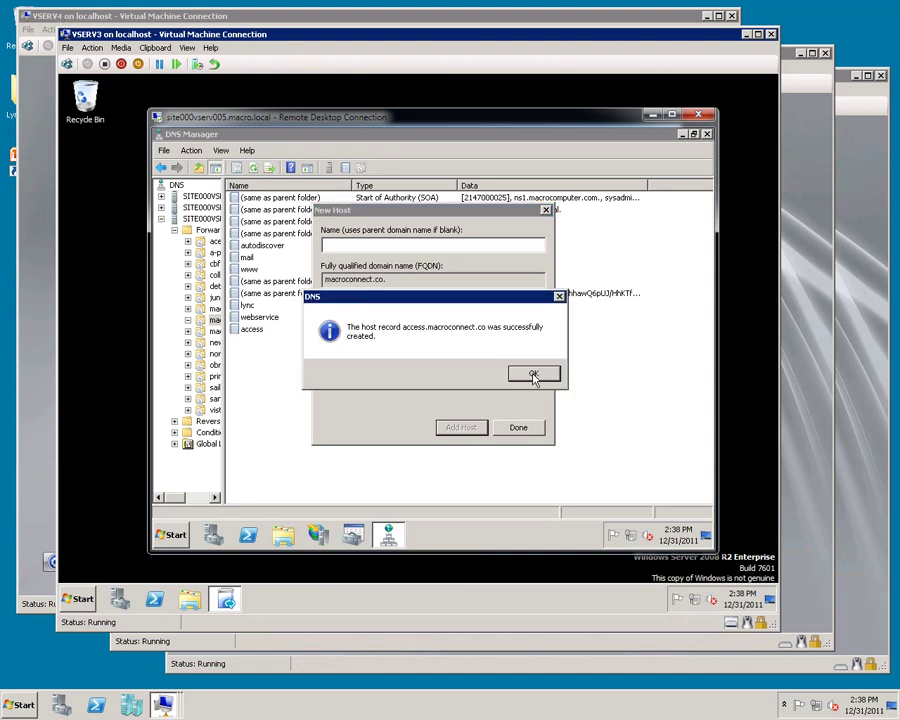
left_click(534, 376)
left_click(519, 428)
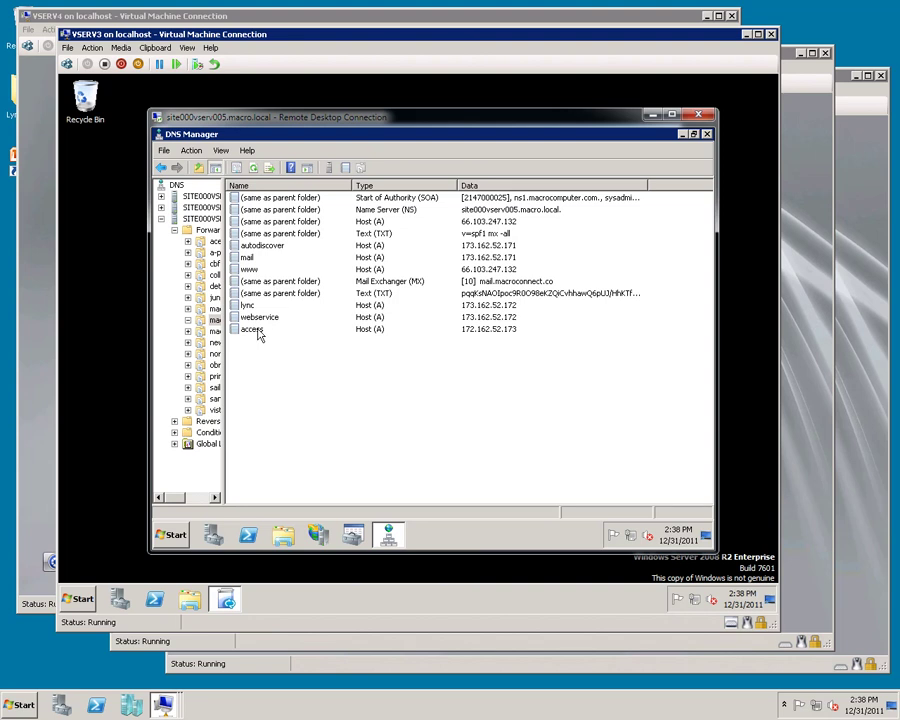
Create a lyncdiscover CNAME record targeting webservice.macroconnect.co
right_click(273, 389)
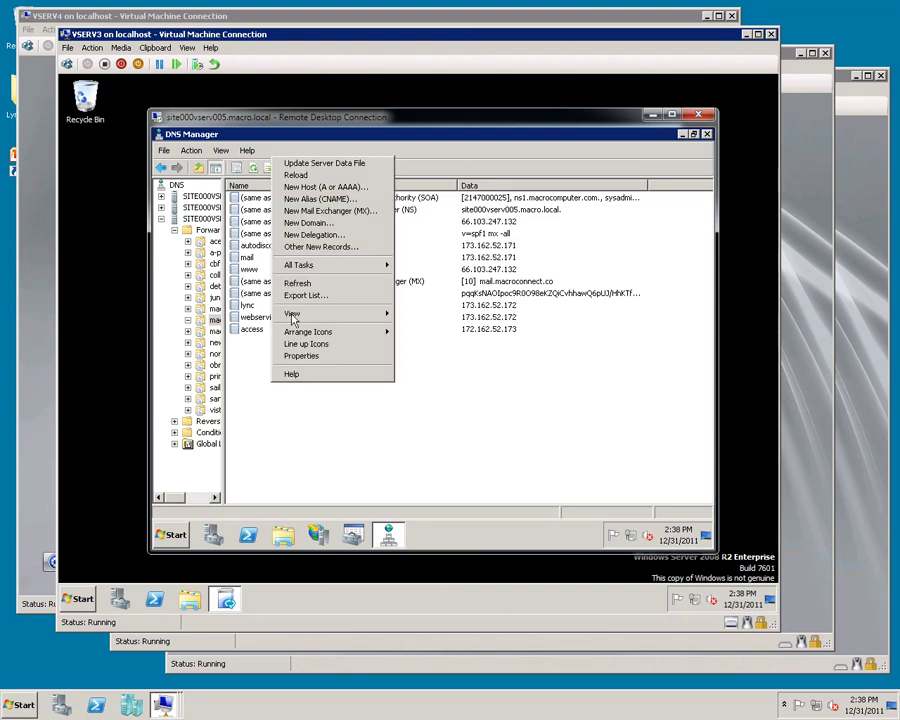
left_click(318, 199)
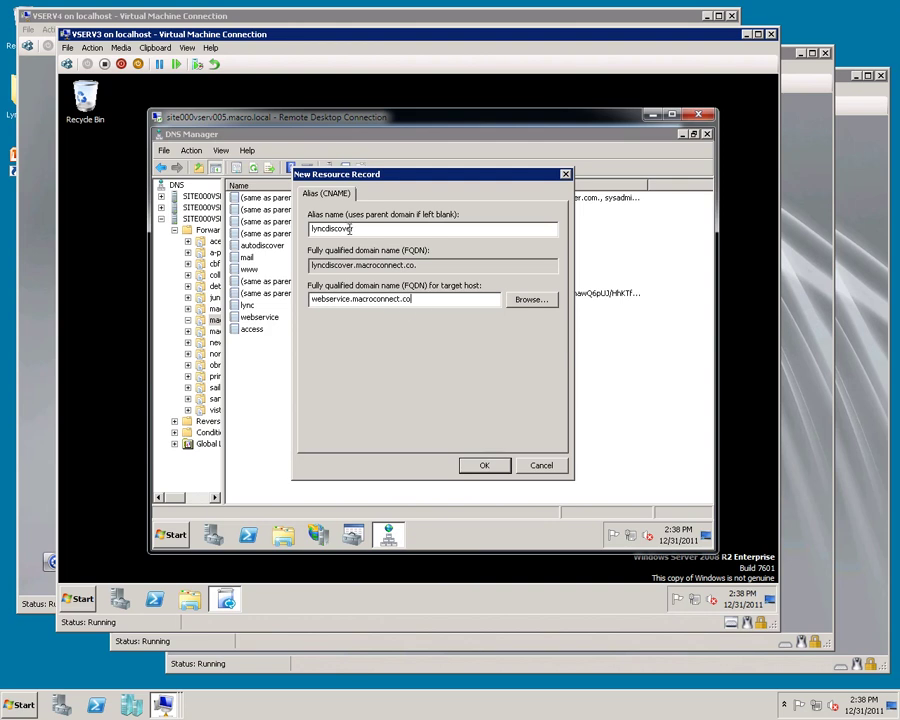
left_click(485, 465)
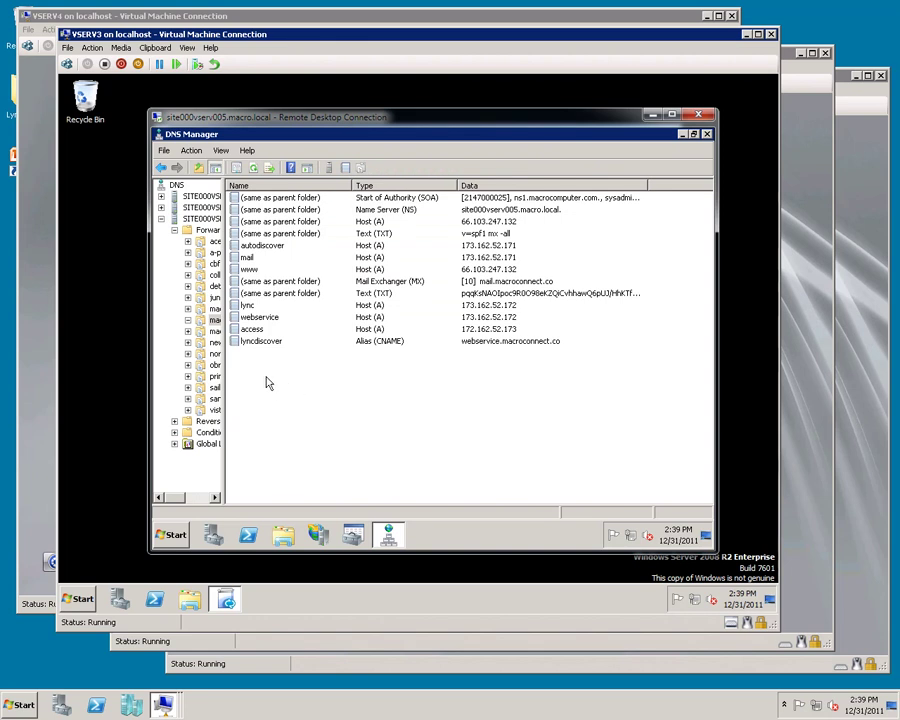
Create _sipinternaltls and _sipfederationtls SRV records on port 5061, then begin a third SRV record
right_click(266, 380)
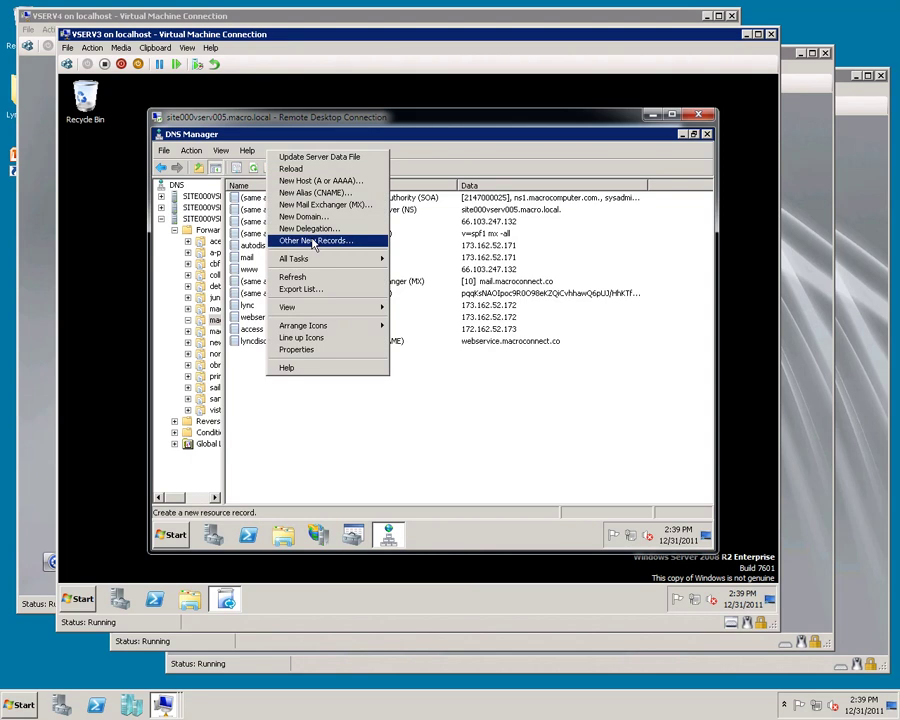
left_click(313, 241)
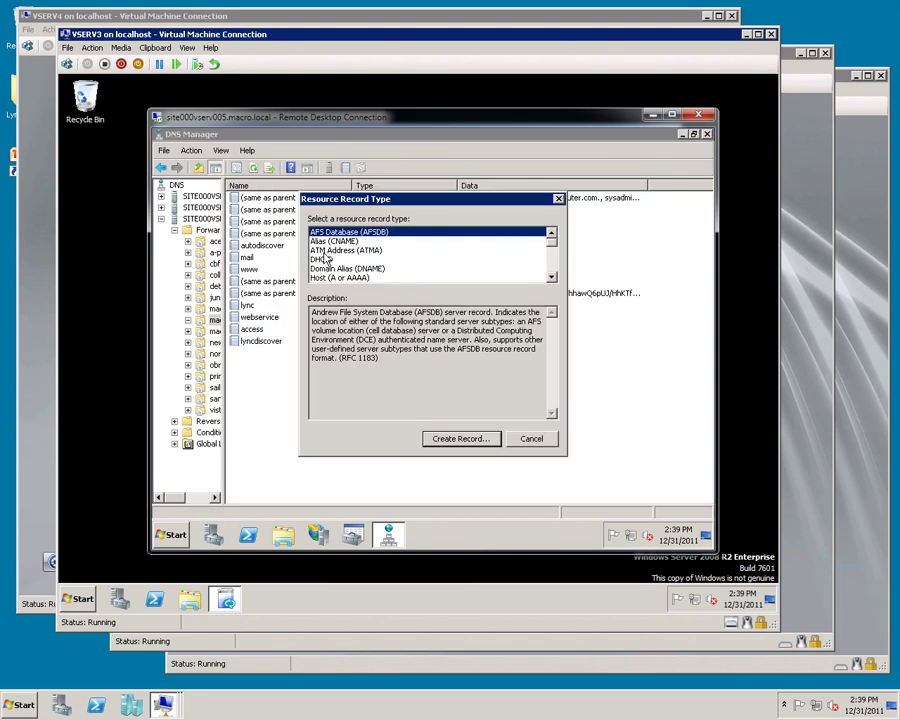
key("s")
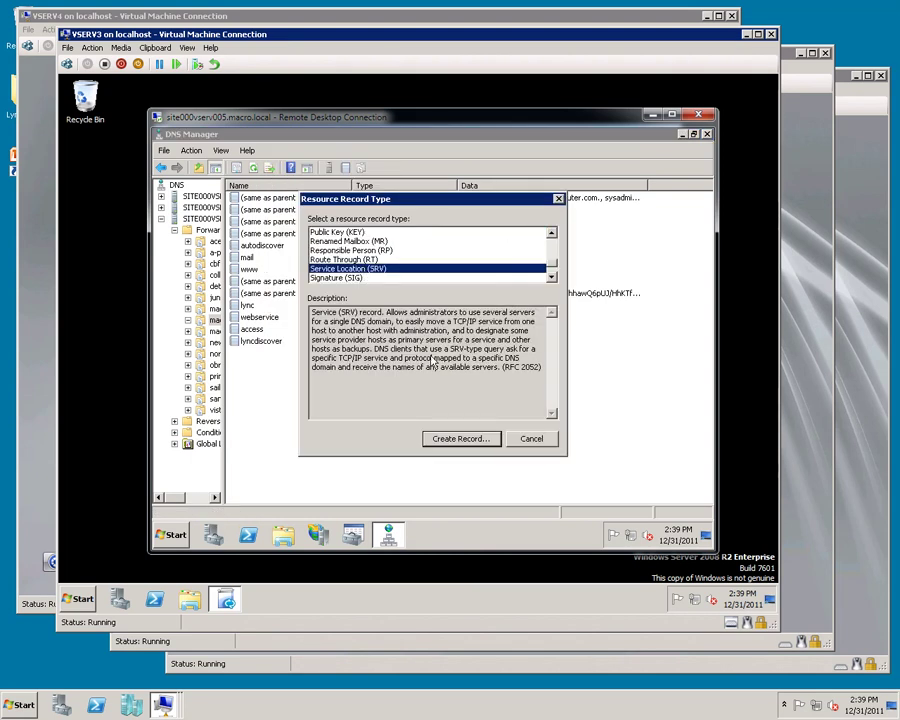
left_click(458, 438)
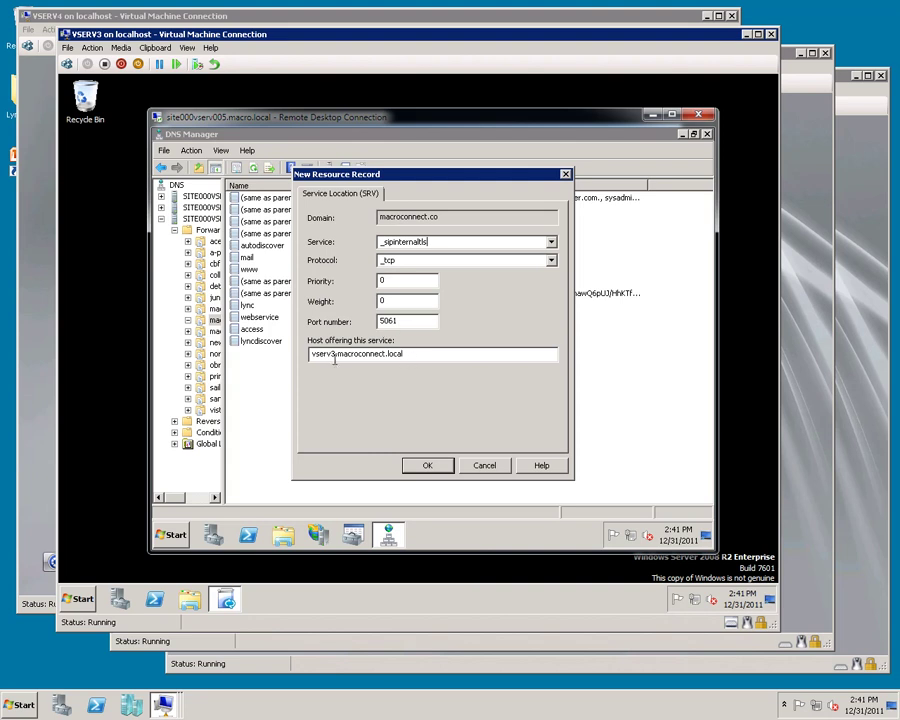
left_click(428, 466)
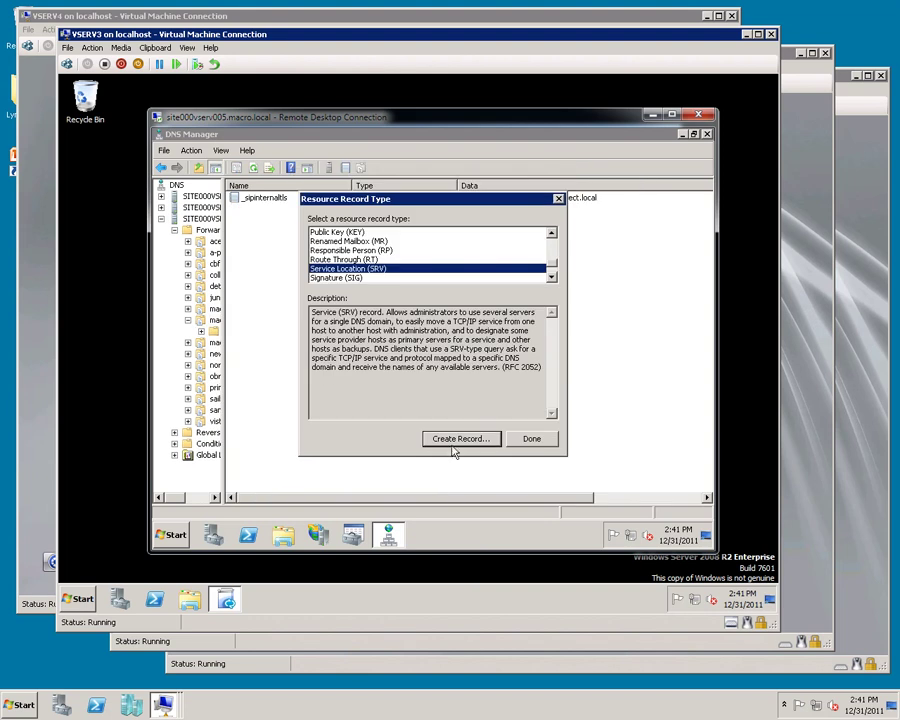
left_click(454, 441)
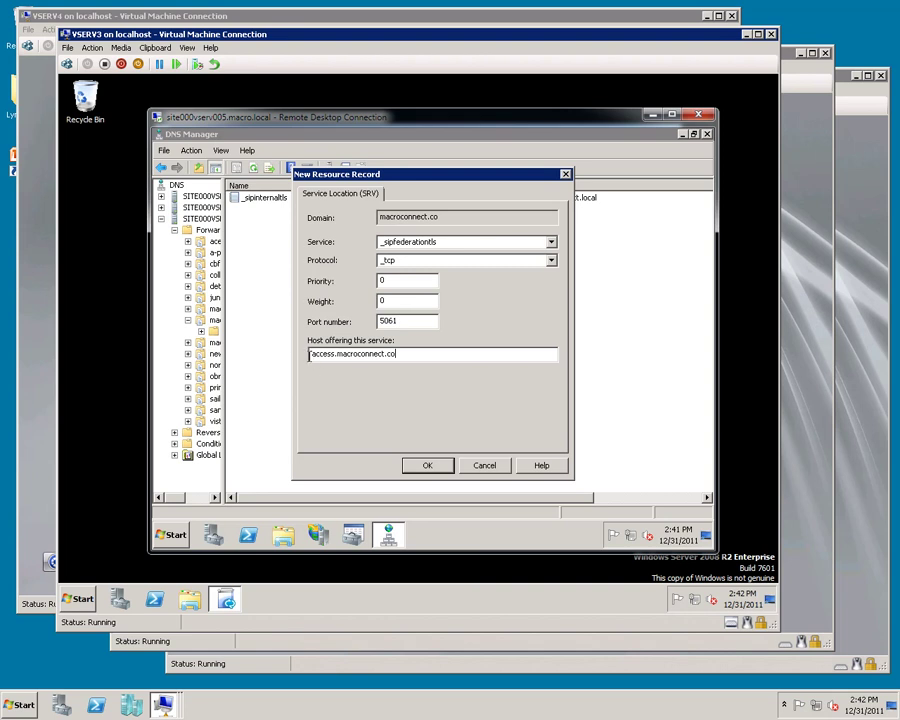
left_click(422, 466)
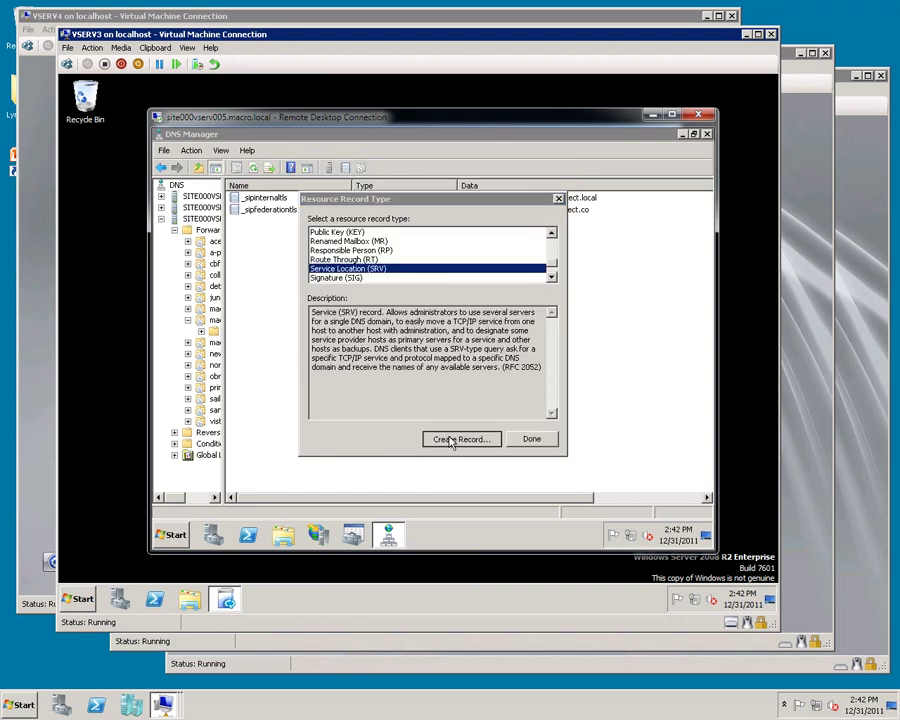
left_click(452, 440)
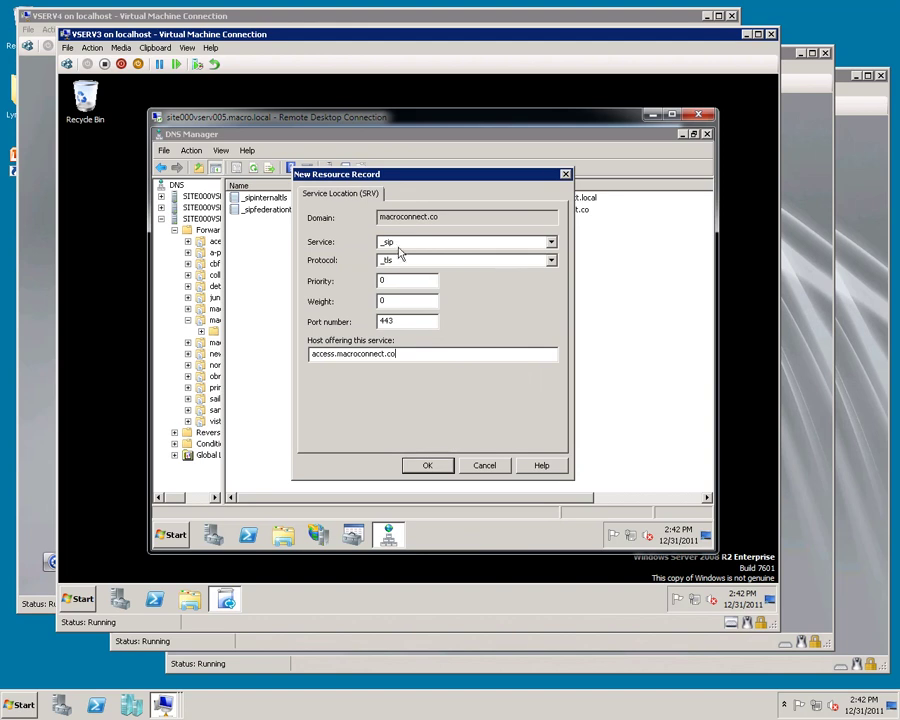